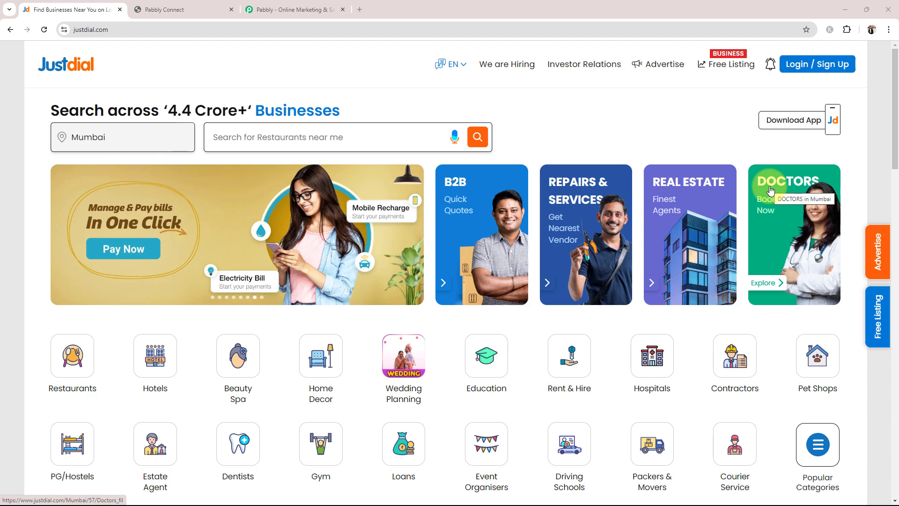
# Switch to the Pabbly website, dismiss the Diwali offer, sign in and open the Pabbly Connect app
pyautogui.click(187, 10)
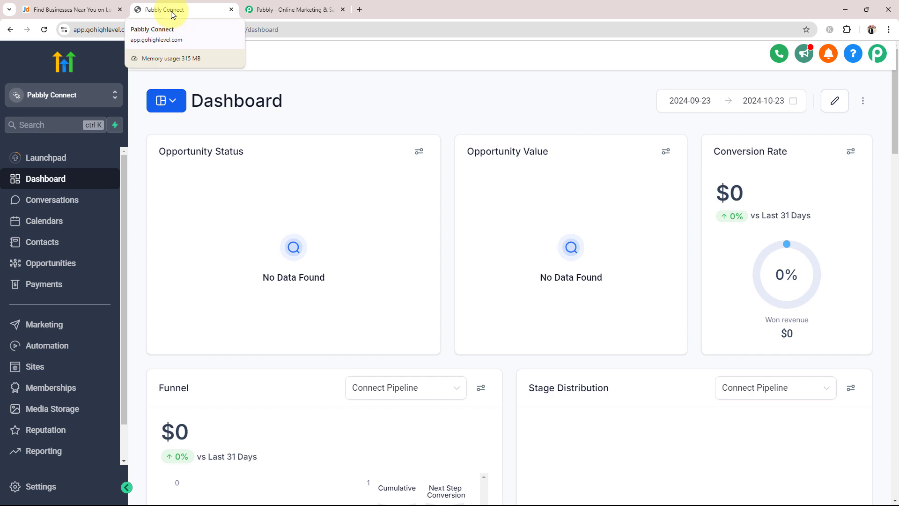
pyautogui.click(75, 10)
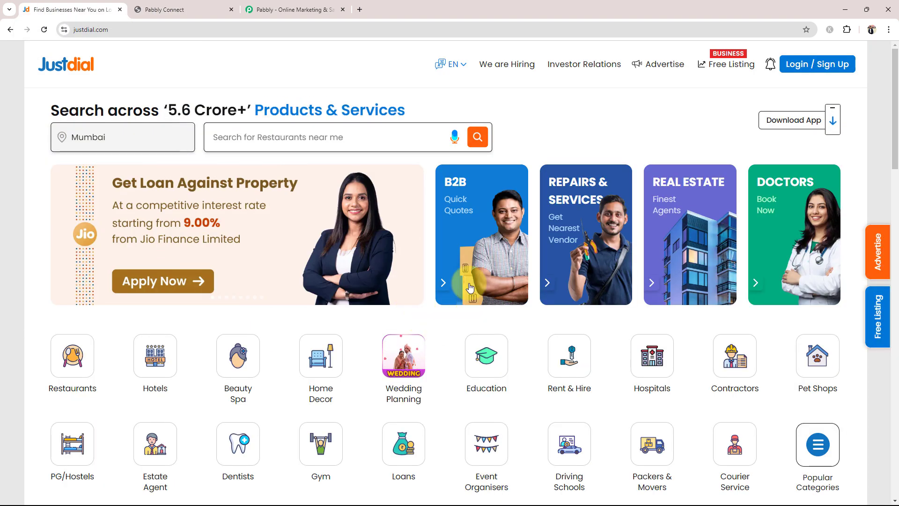
pyautogui.click(300, 9)
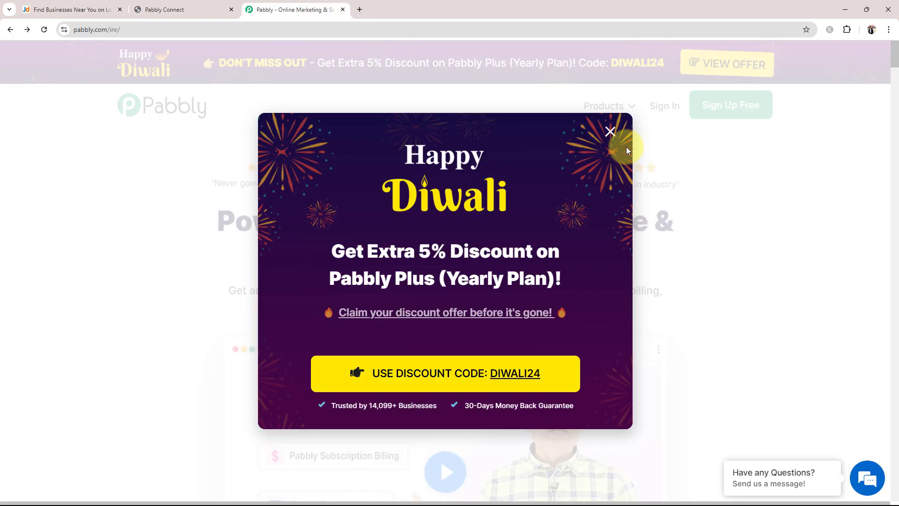
pyautogui.click(608, 132)
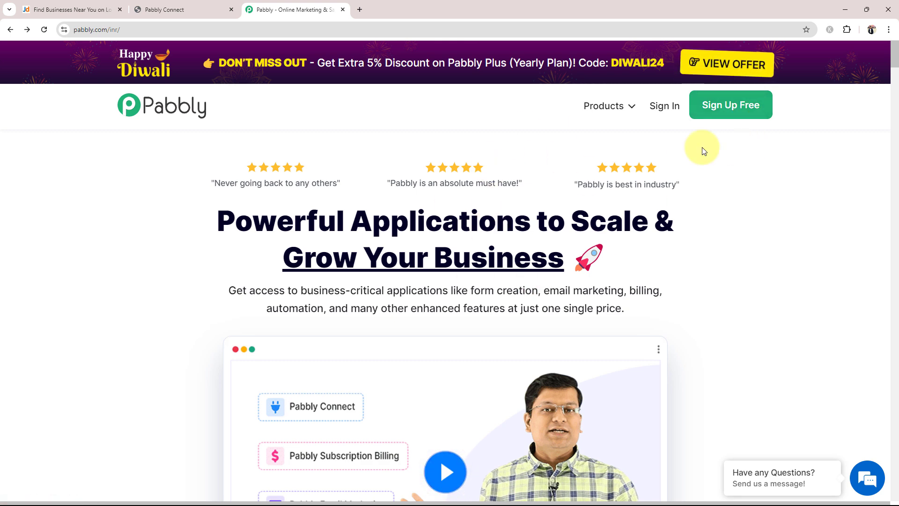
pyautogui.click(673, 112)
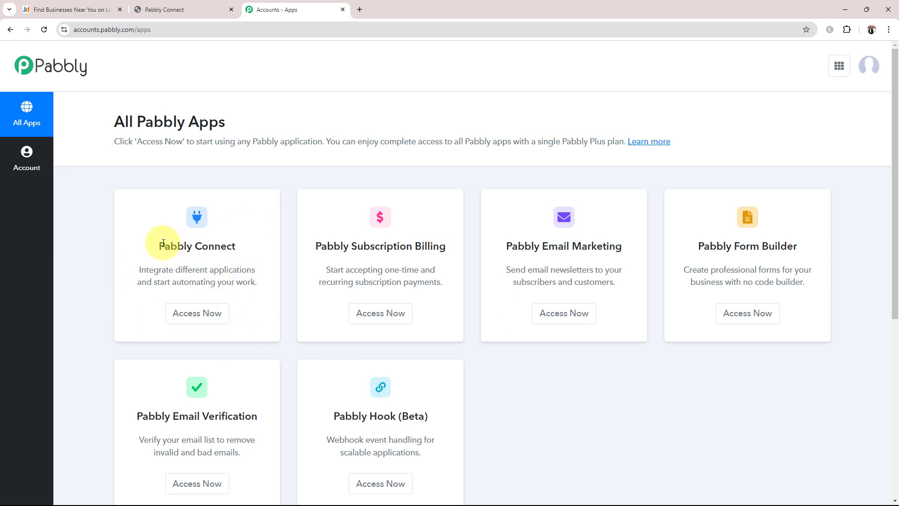
pyautogui.moveTo(164, 246); pyautogui.dragTo(241, 235)
pyautogui.click(197, 318)
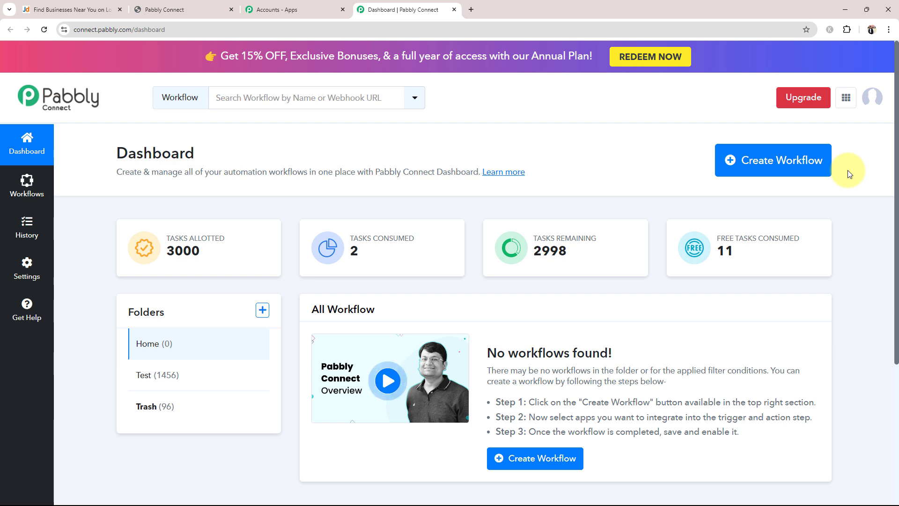
# Create a workflow named "Add Justdial Leads in GoHighLevel as Contact" in the Home folder
pyautogui.click(784, 157)
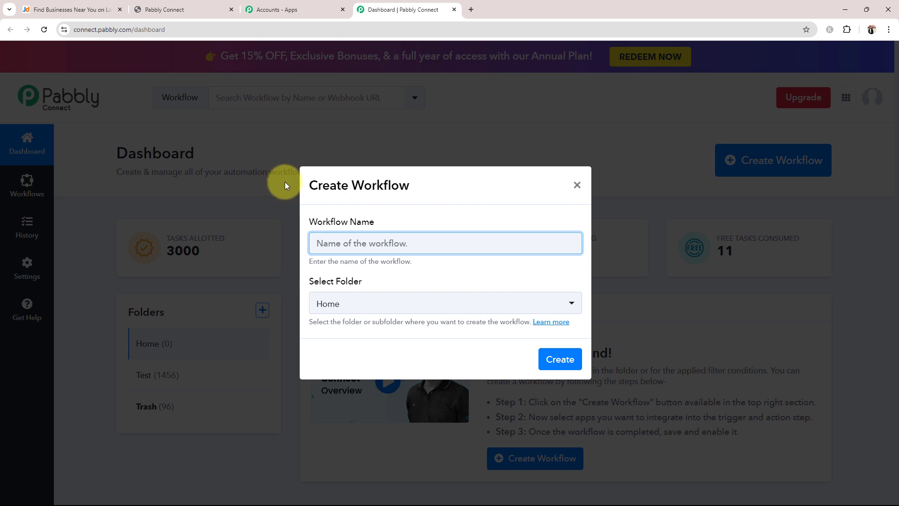
pyautogui.write('Add Justdial Leads in GoHighLevel as Contact')
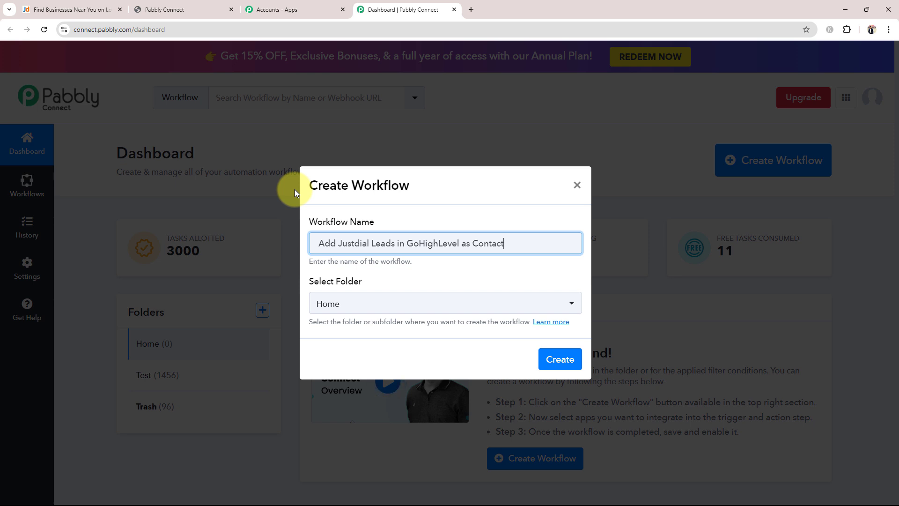
pyautogui.click(364, 313)
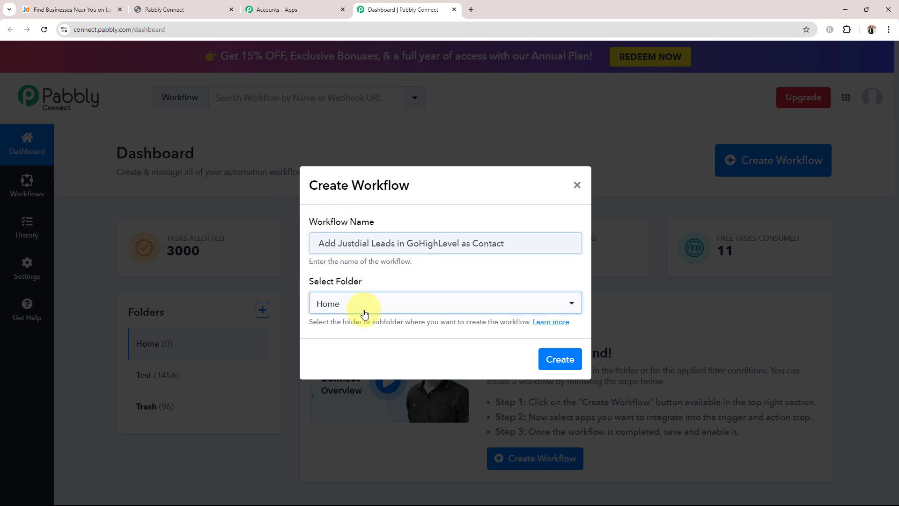
pyautogui.click(365, 312)
pyautogui.click(351, 361)
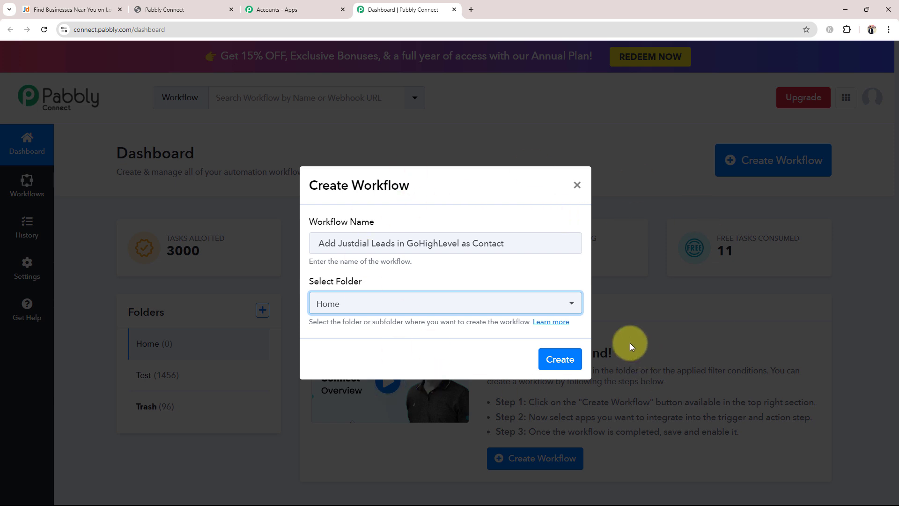
pyautogui.click(549, 356)
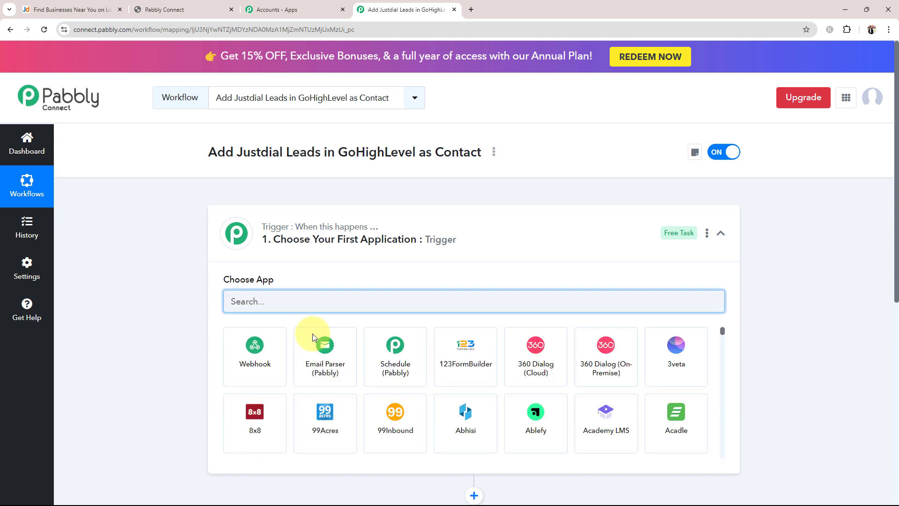
pyautogui.click(490, 218)
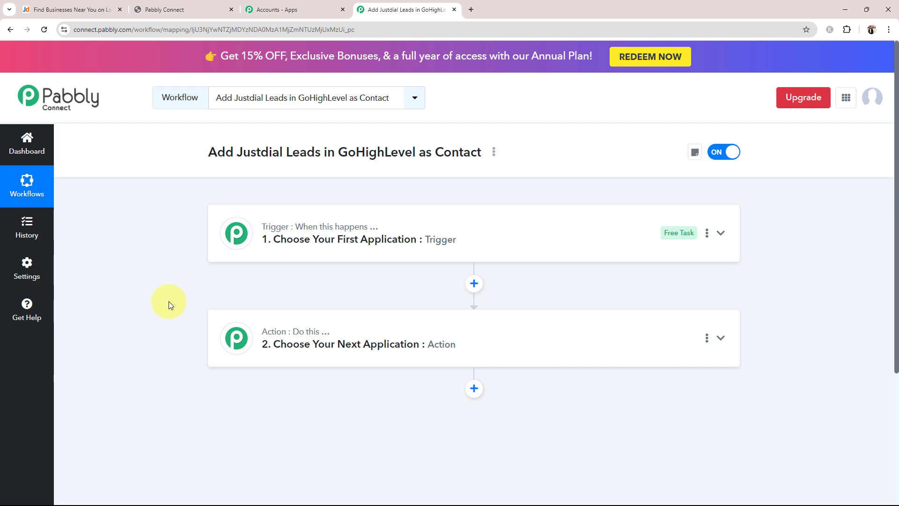
pyautogui.click(75, 9)
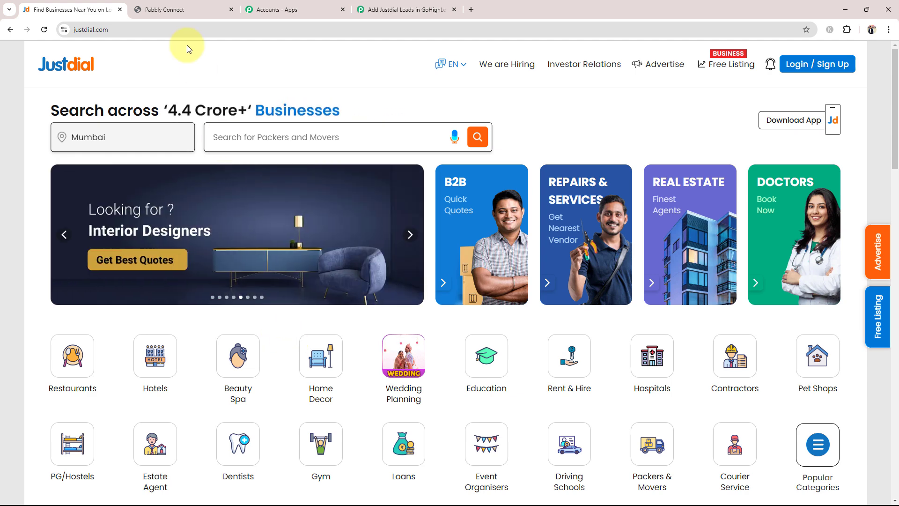
pyautogui.click(159, 7)
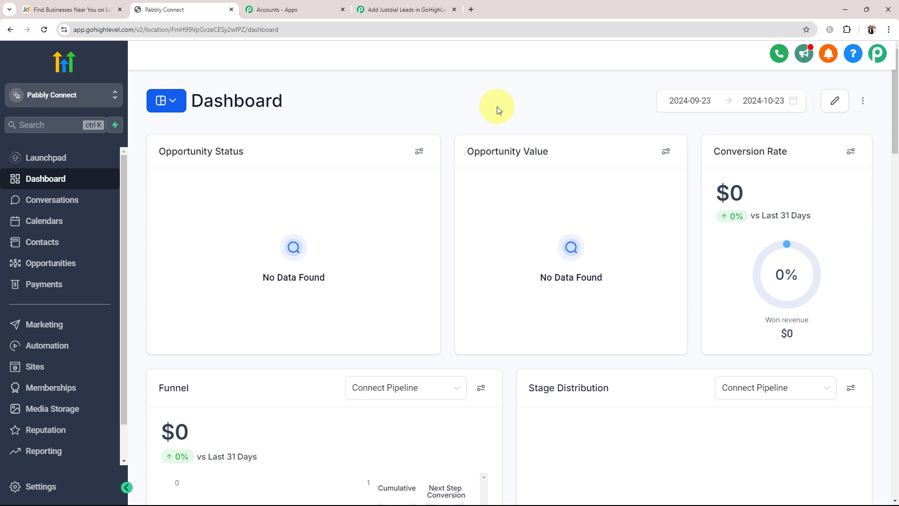
pyautogui.click(412, 9)
# Set the workflow's trigger application to Justdial with the New Leads trigger event
pyautogui.click(262, 233)
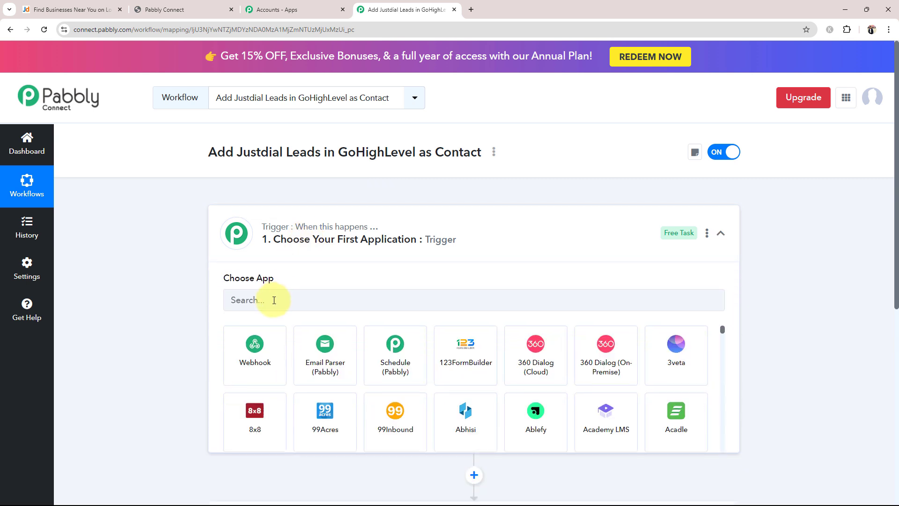
pyautogui.click(274, 300)
pyautogui.write('Ju')
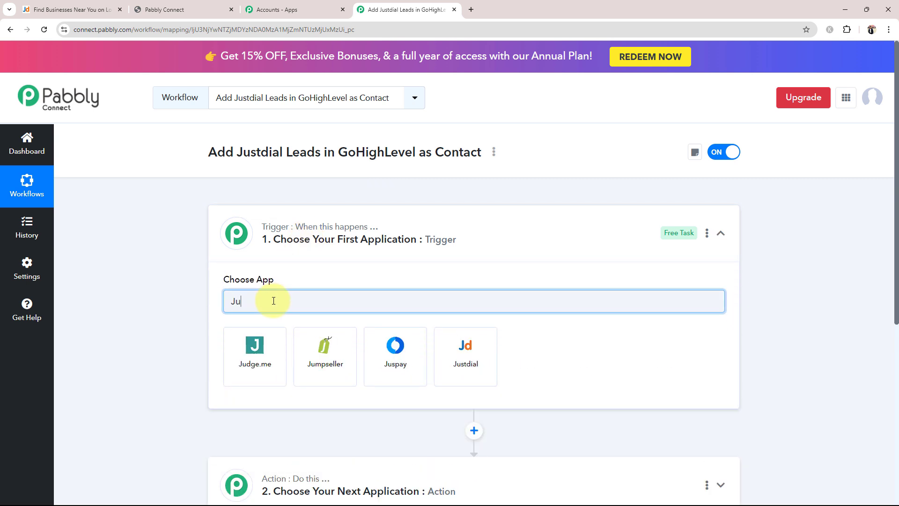
pyautogui.write('st')
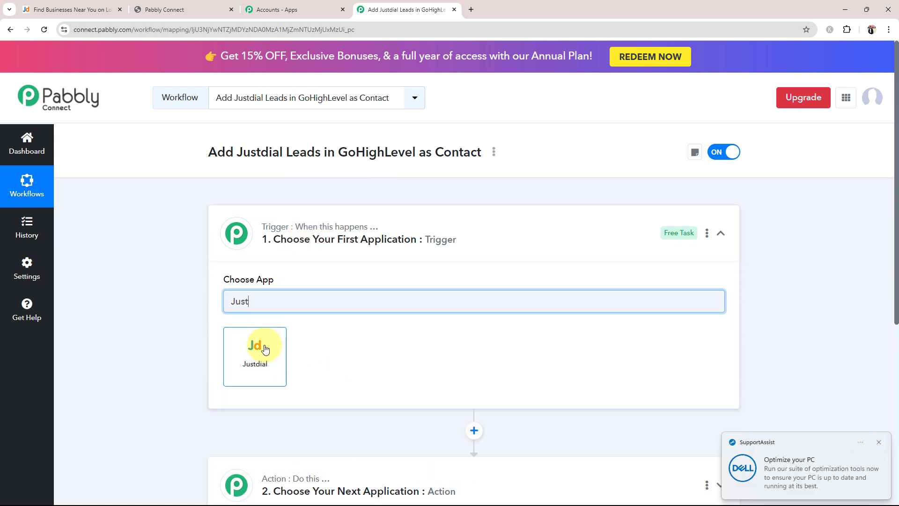
pyautogui.click(257, 347)
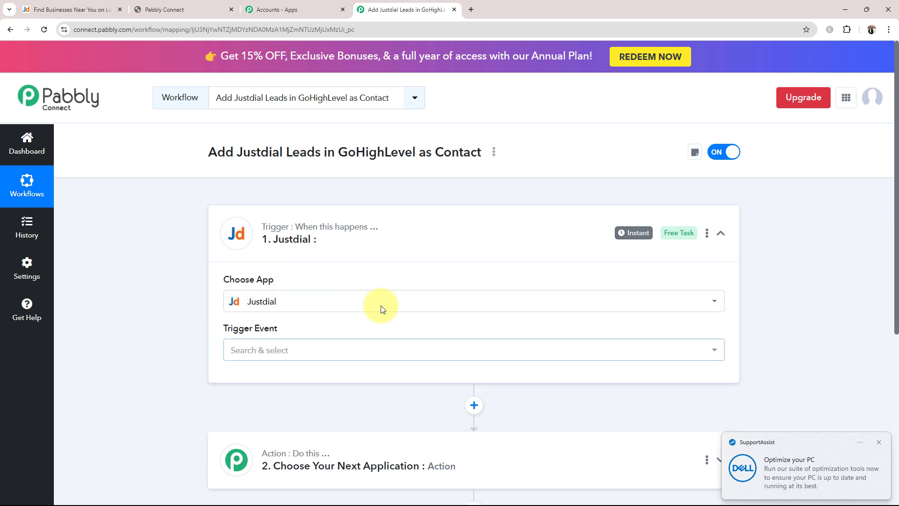
pyautogui.click(260, 349)
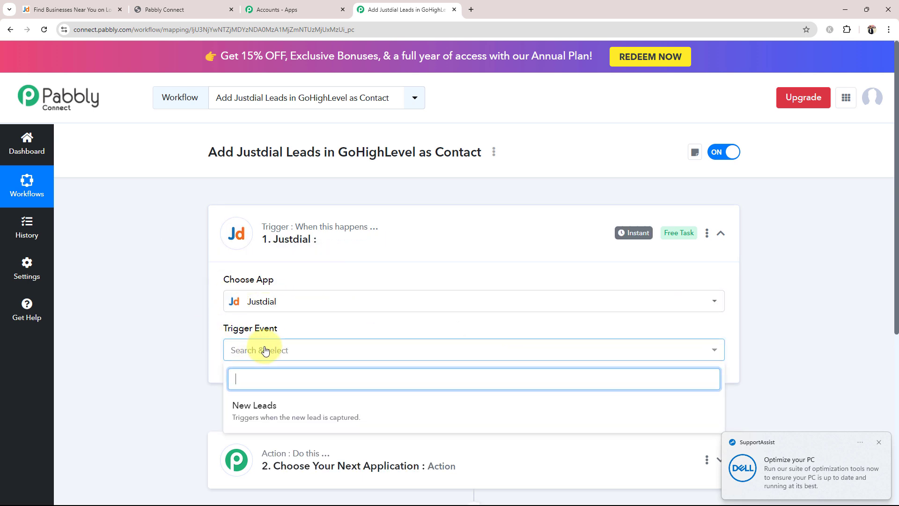
pyautogui.click(268, 416)
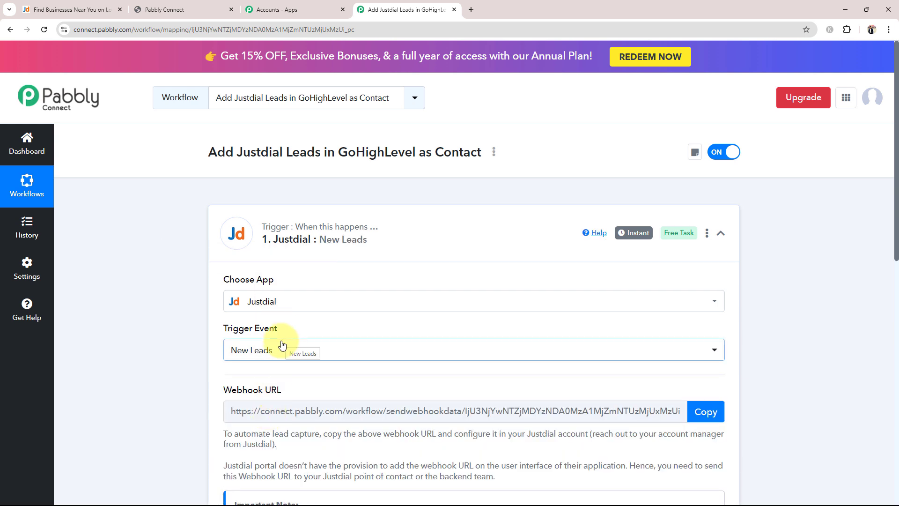
# Set the workflow's action application to LeadConnector V2 with the Create Contact action event, and collapse the action step
pyautogui.click(420, 243)
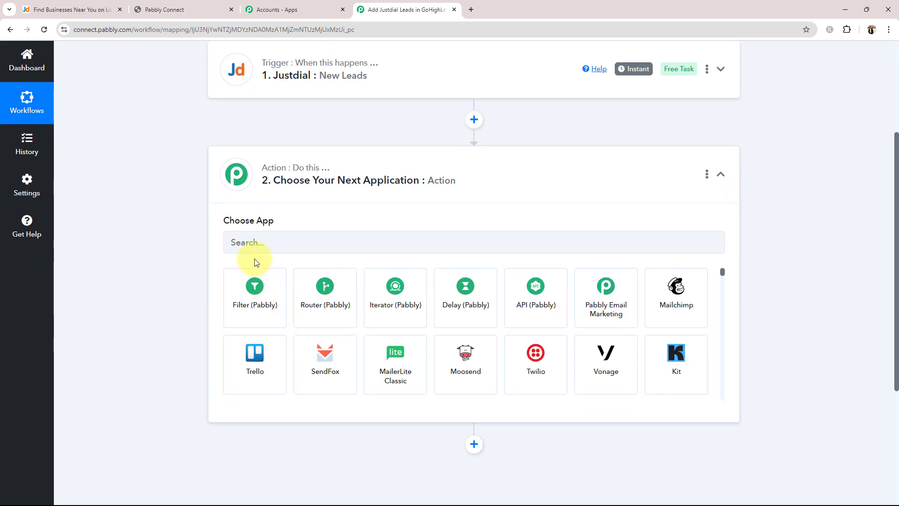
pyautogui.click(254, 250)
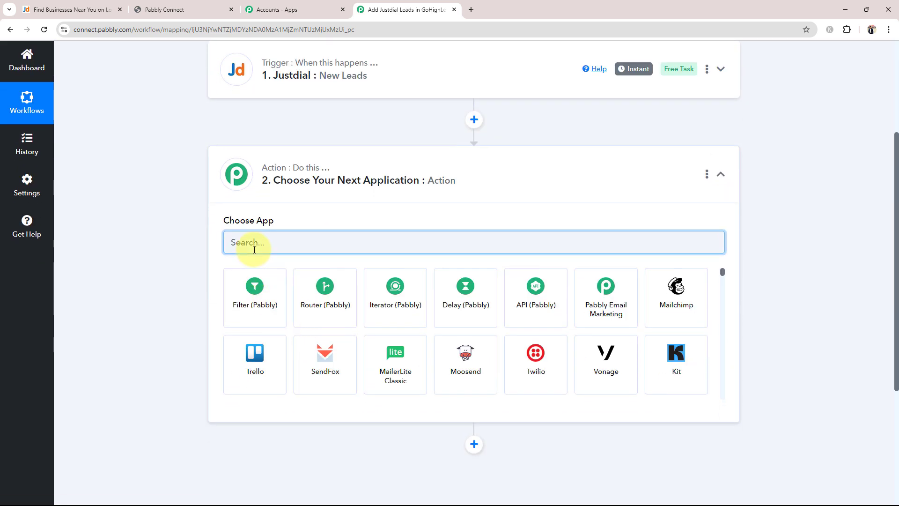
pyautogui.write('L')
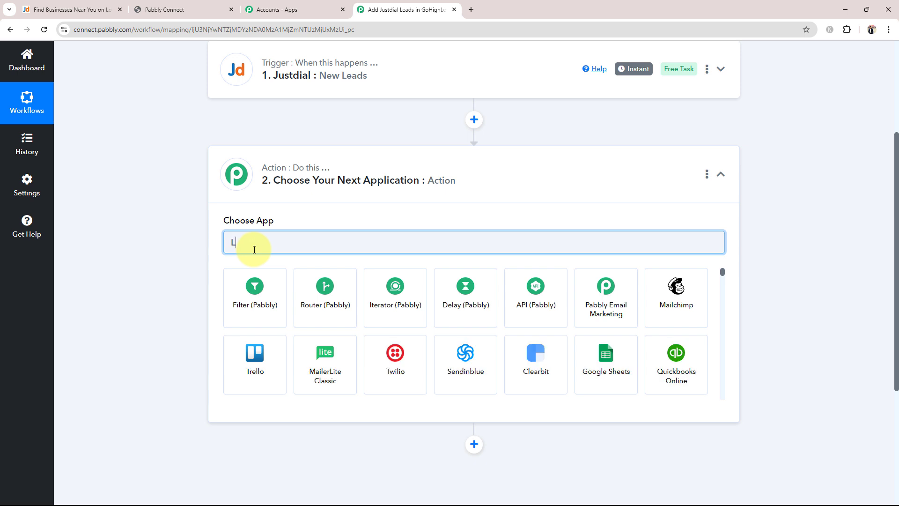
pyautogui.write('ead')
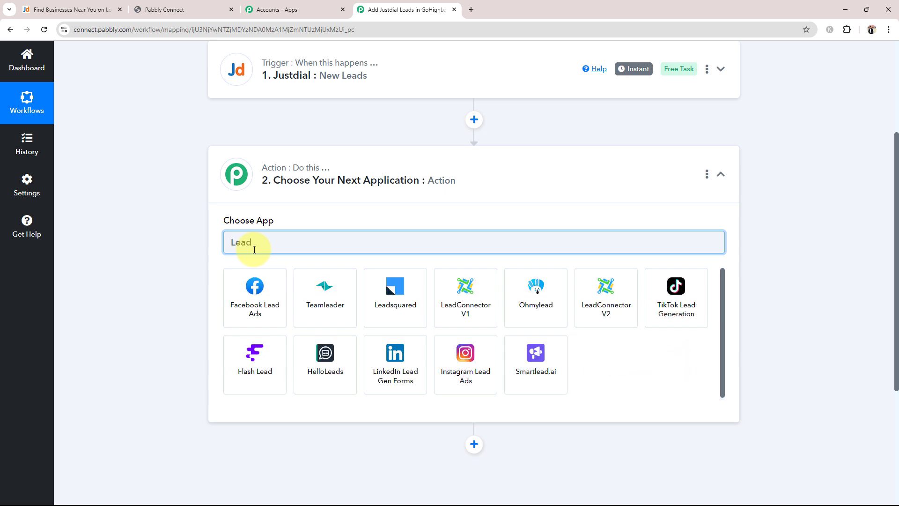
pyautogui.click(608, 302)
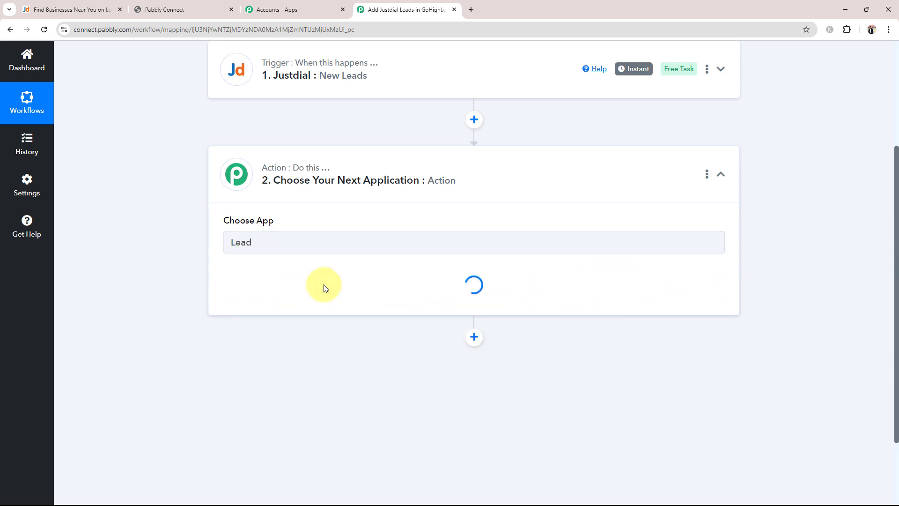
pyautogui.click(254, 294)
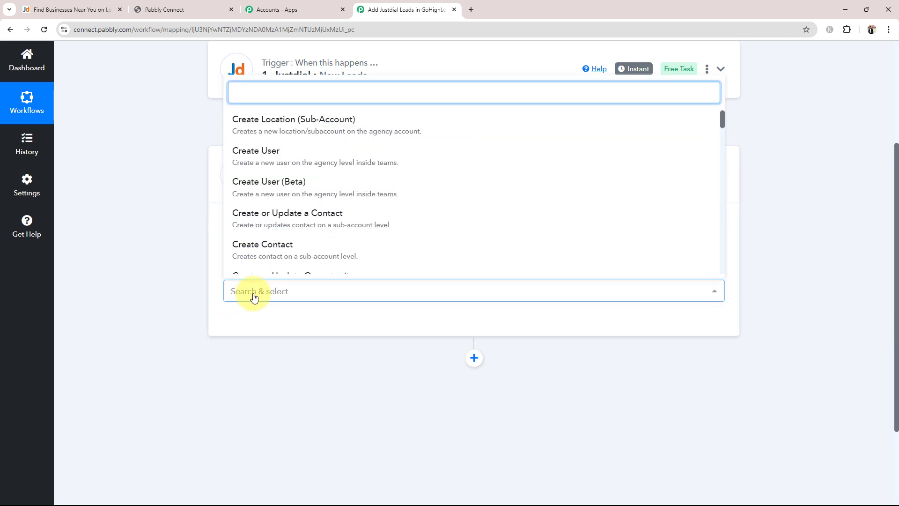
pyautogui.click(259, 258)
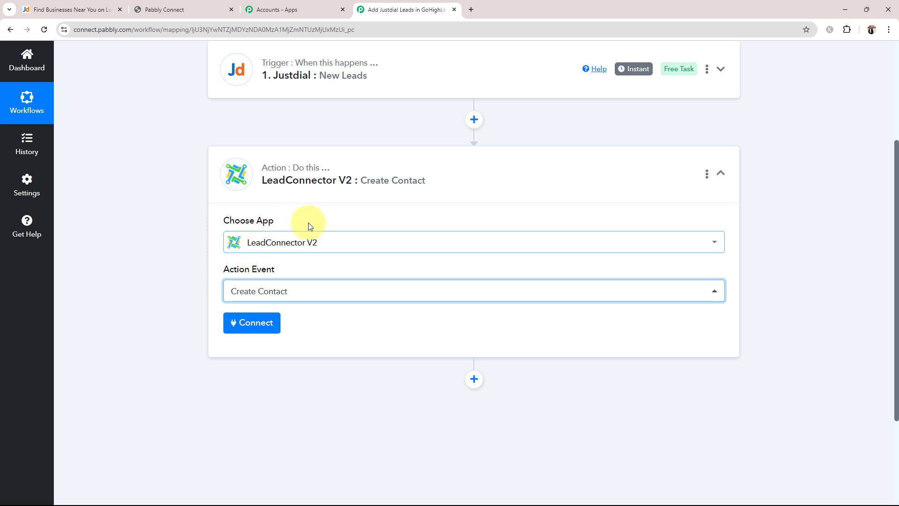
pyautogui.click(352, 187)
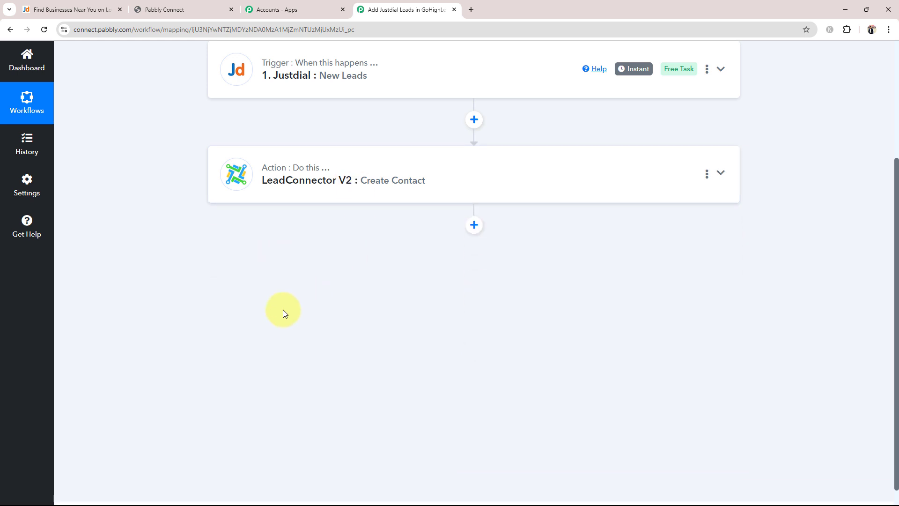
# Expand the Justdial New Leads trigger and examine its webhook URL and the setup instructions
pyautogui.scroll(4, 404, 253)
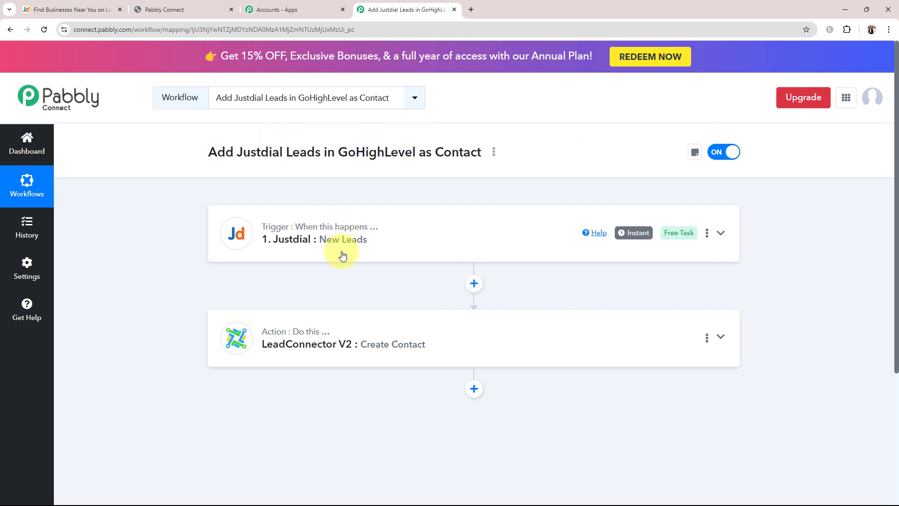
pyautogui.click(316, 253)
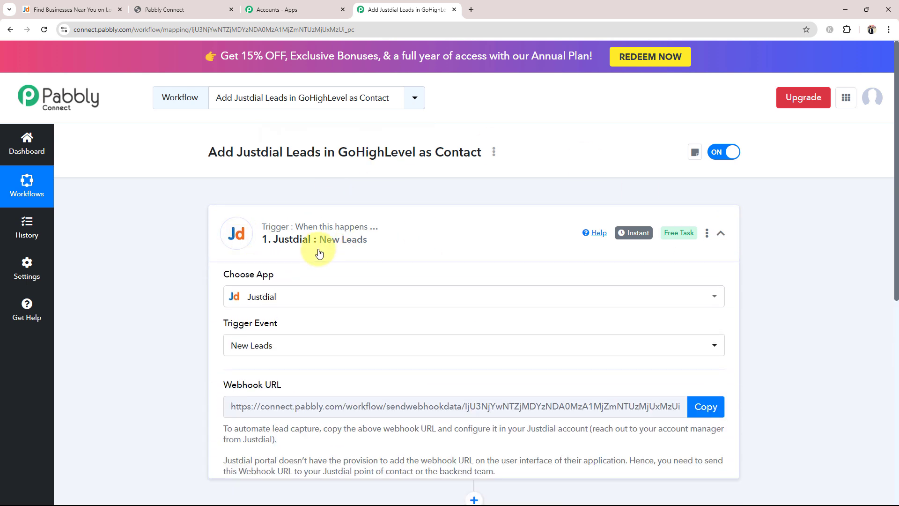
pyautogui.scroll(-2, 323, 260)
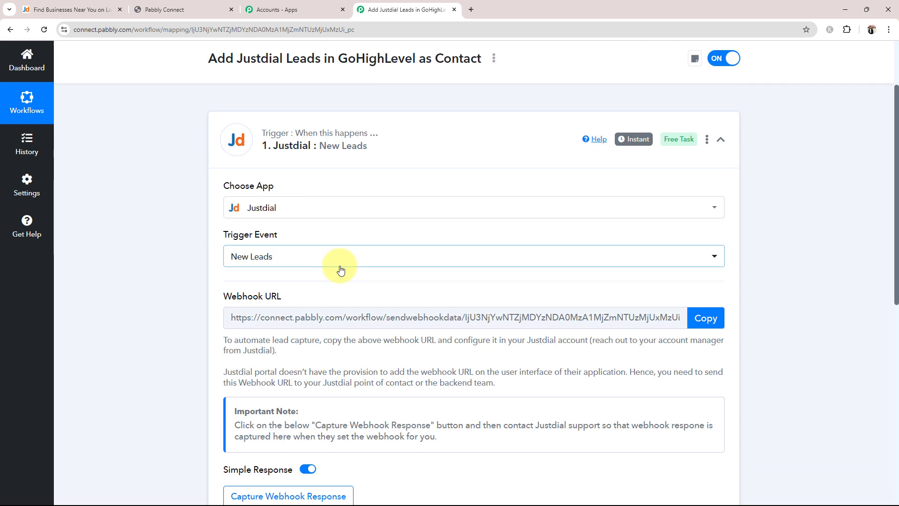
pyautogui.scroll(-1, 151, 311)
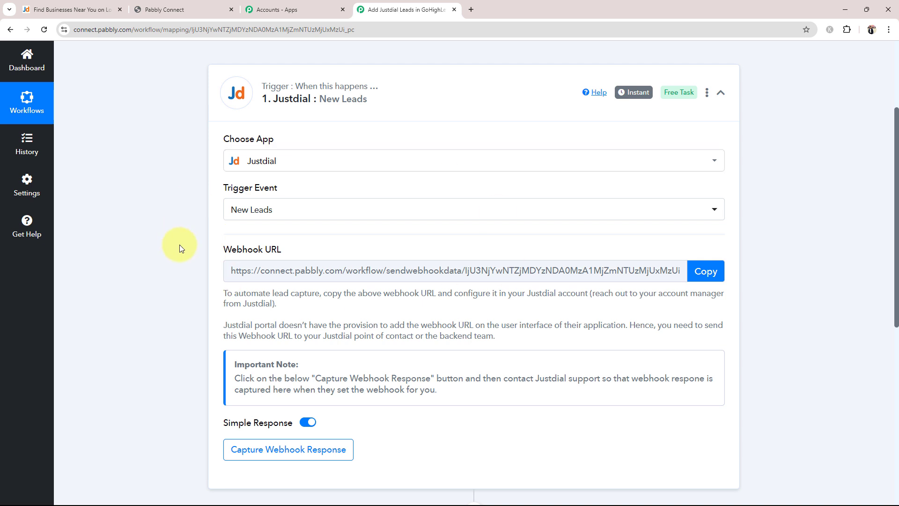
pyautogui.moveTo(231, 251); pyautogui.dragTo(209, 270)
pyautogui.click(207, 271)
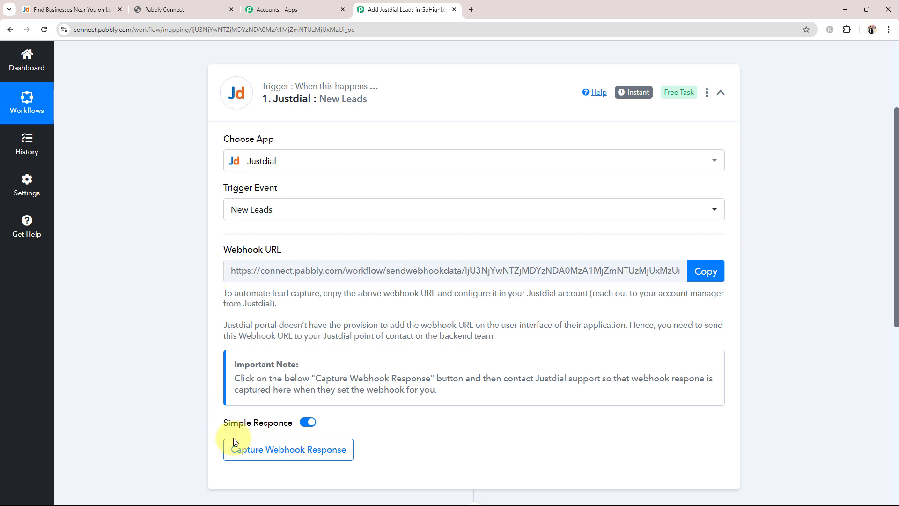
pyautogui.moveTo(224, 252); pyautogui.dragTo(287, 243)
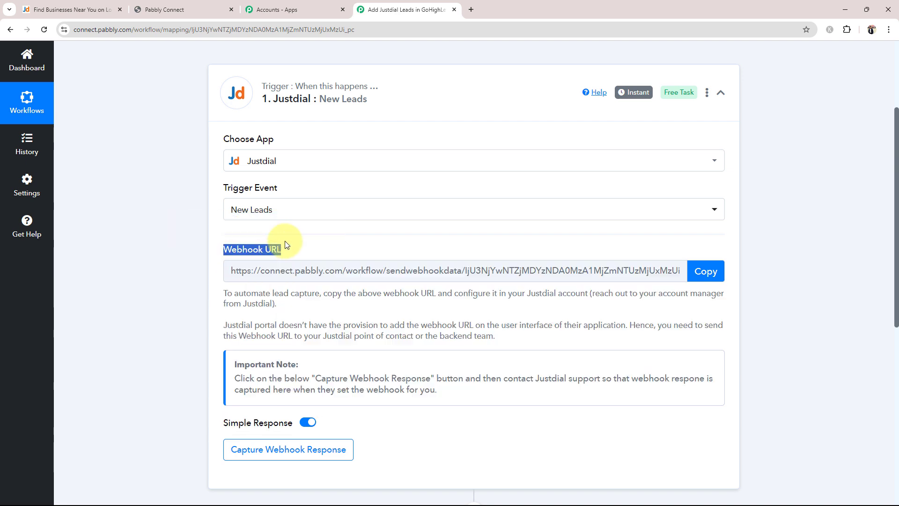
pyautogui.click(453, 317)
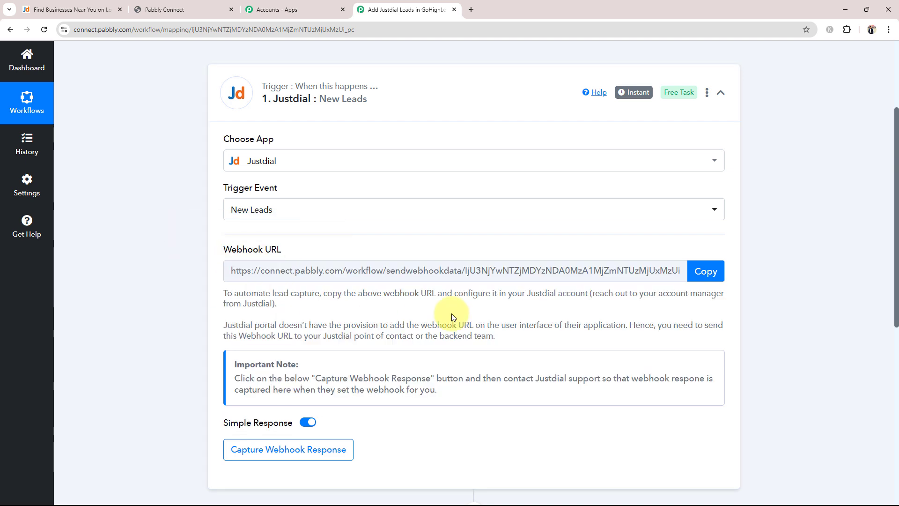
# Copy the Justdial trigger's webhook URL and start capturing the webhook response
pyautogui.click(710, 272)
pyautogui.moveTo(220, 291); pyautogui.dragTo(515, 341)
pyautogui.click(156, 354)
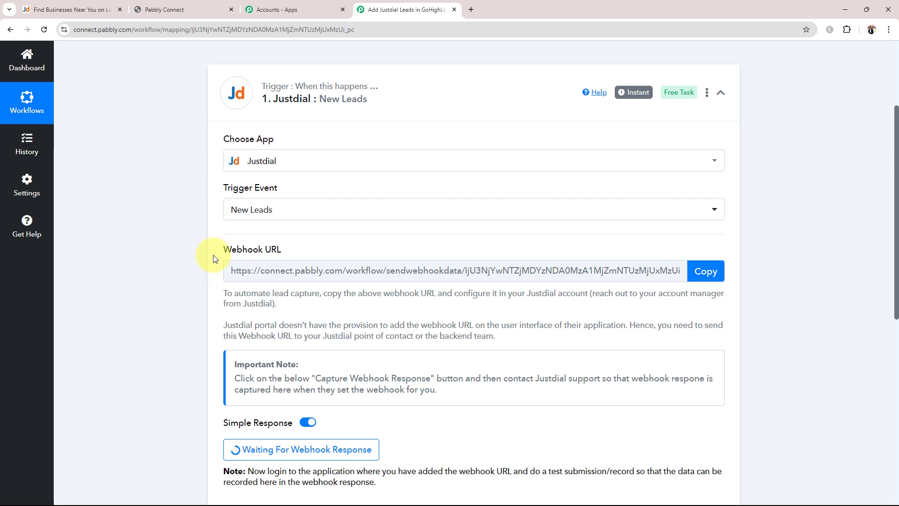
pyautogui.moveTo(220, 253); pyautogui.dragTo(279, 254)
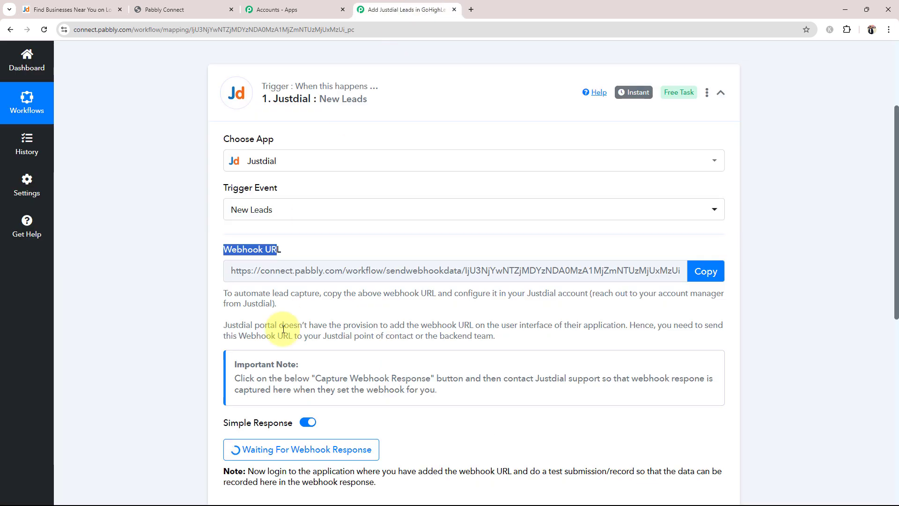
pyautogui.click(257, 248)
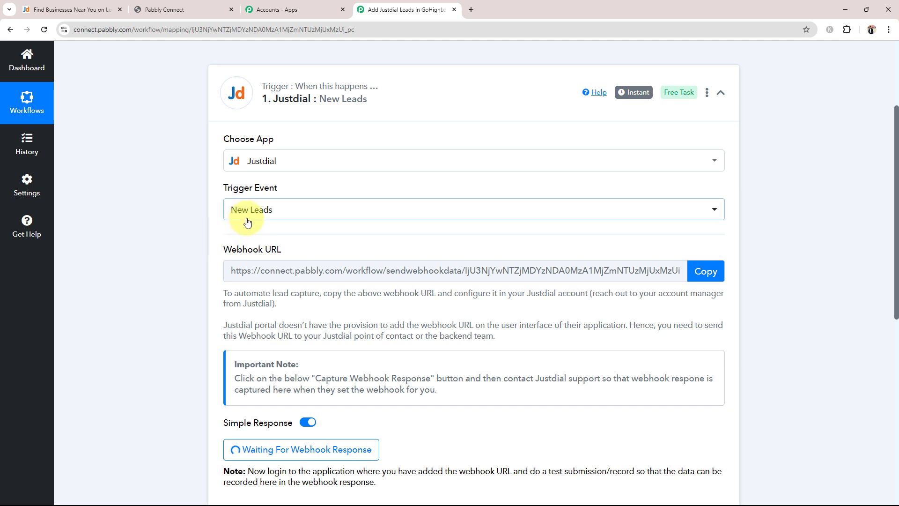
pyautogui.scroll(-1, 195, 378)
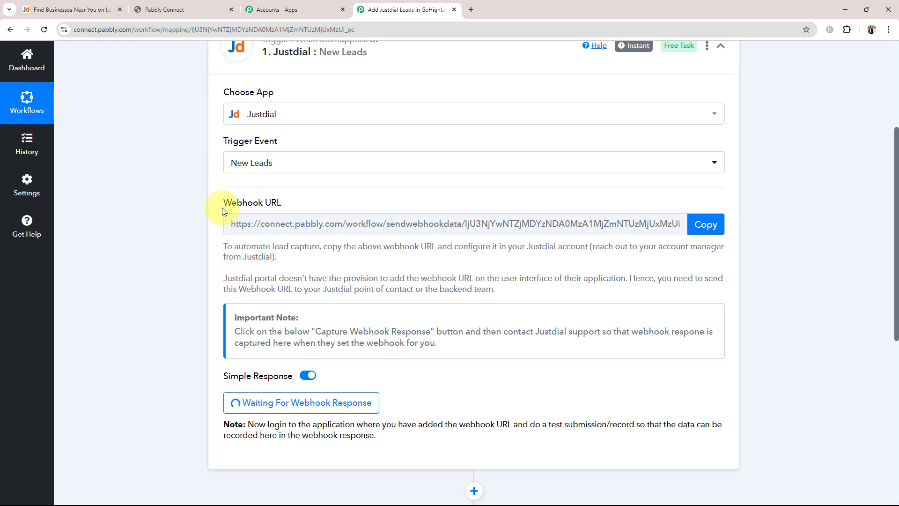
pyautogui.moveTo(222, 207); pyautogui.dragTo(276, 208)
pyautogui.click(190, 265)
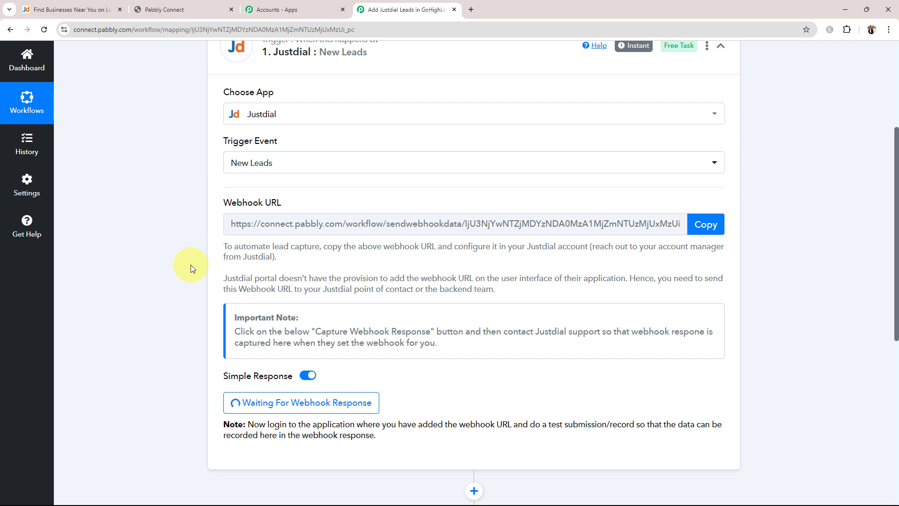
# Examine the captured lead's mobile number, name, email, location and area in the Justdial trigger's response
pyautogui.scroll(-7, 188, 280)
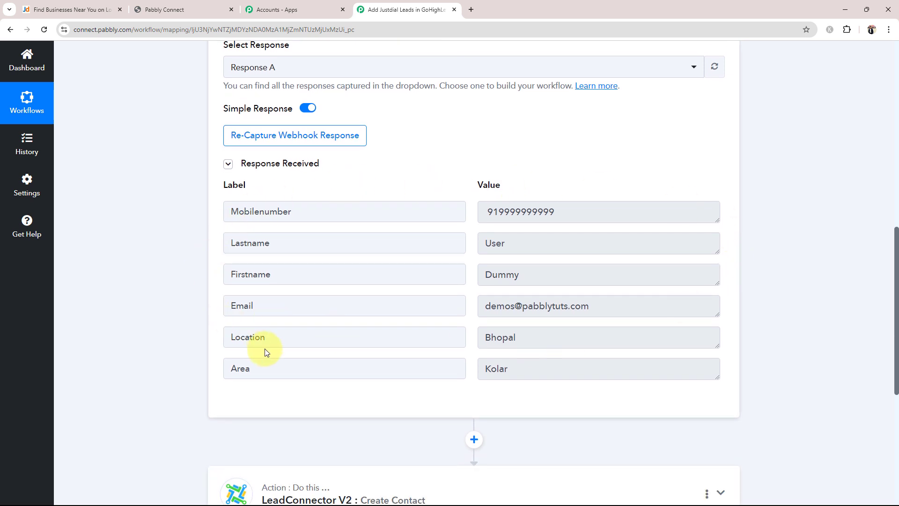
pyautogui.scroll(3, 457, 309)
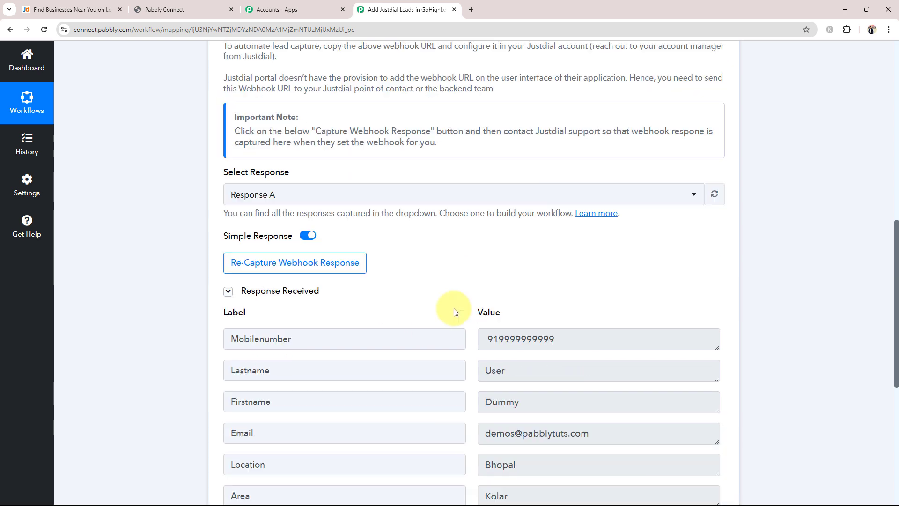
pyautogui.scroll(-3, 181, 302)
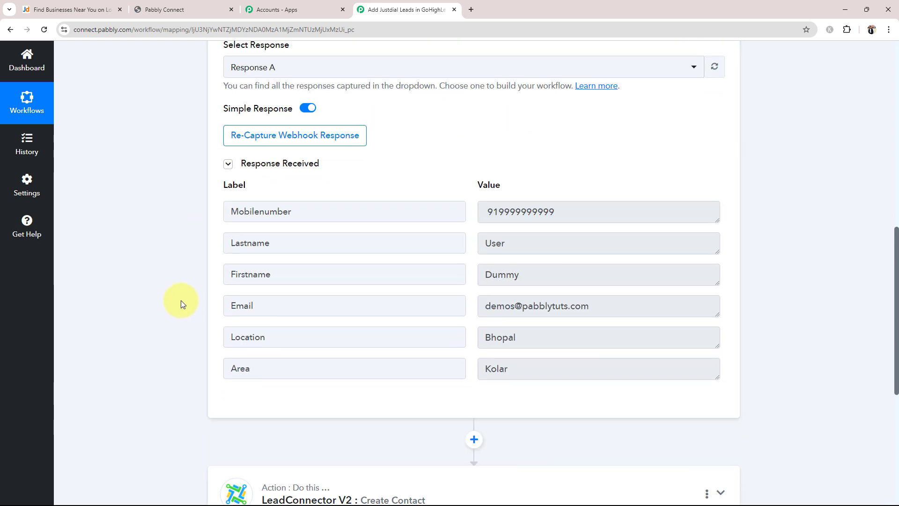
pyautogui.scroll(5, 181, 300)
pyautogui.moveTo(222, 110); pyautogui.dragTo(299, 113)
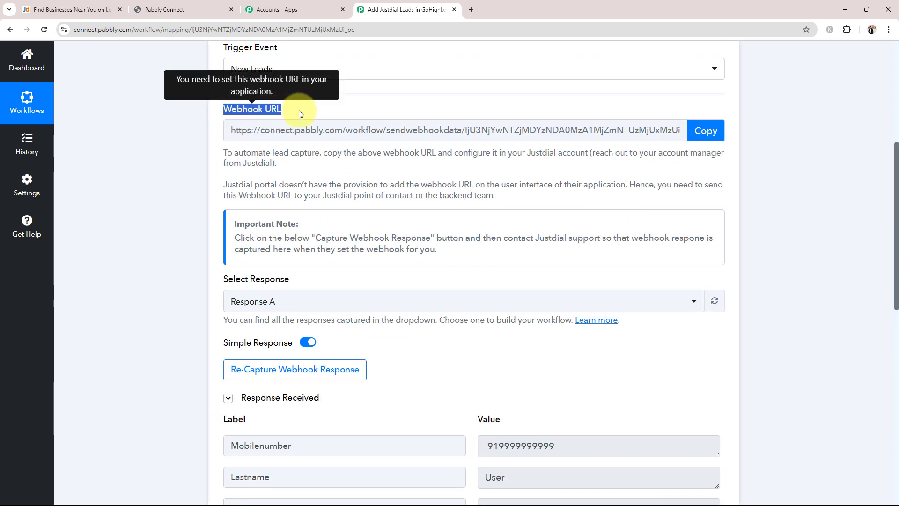
pyautogui.click(122, 233)
pyautogui.scroll(-3, 133, 256)
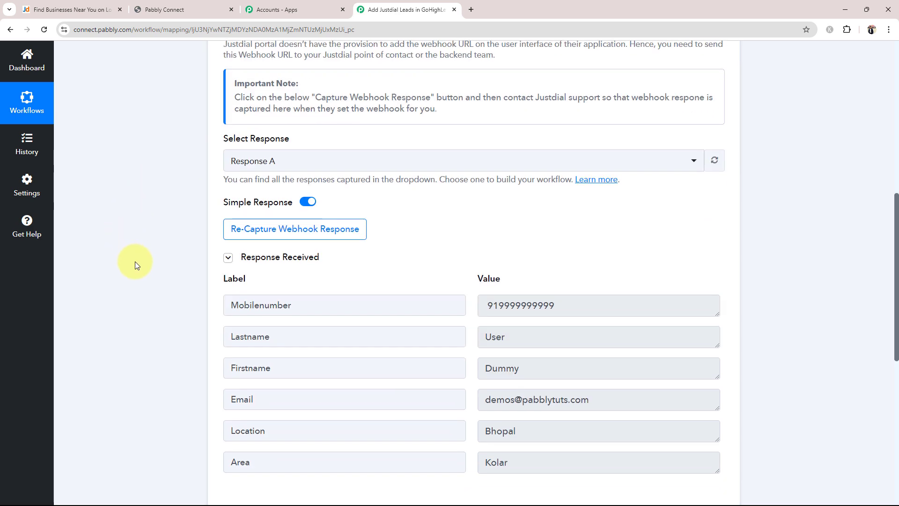
pyautogui.scroll(-2, 135, 265)
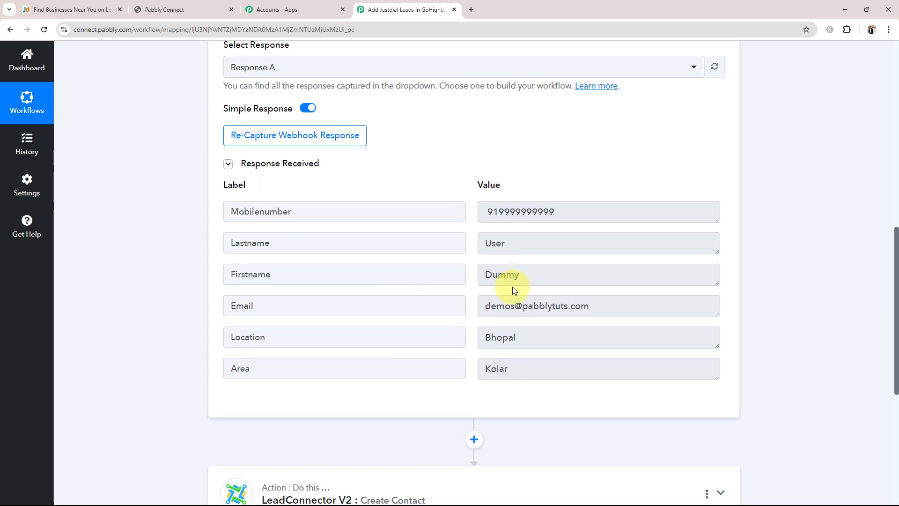
pyautogui.moveTo(480, 276); pyautogui.dragTo(449, 245)
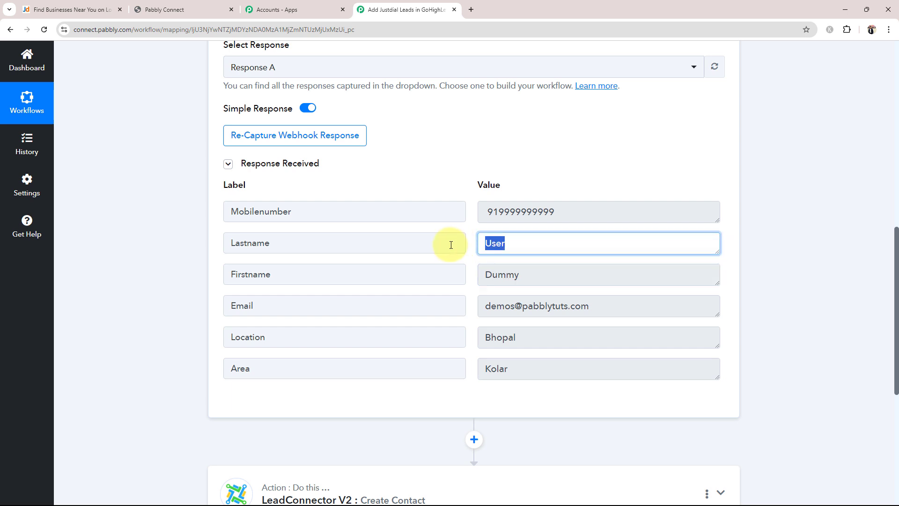
pyautogui.moveTo(549, 213); pyautogui.dragTo(462, 216)
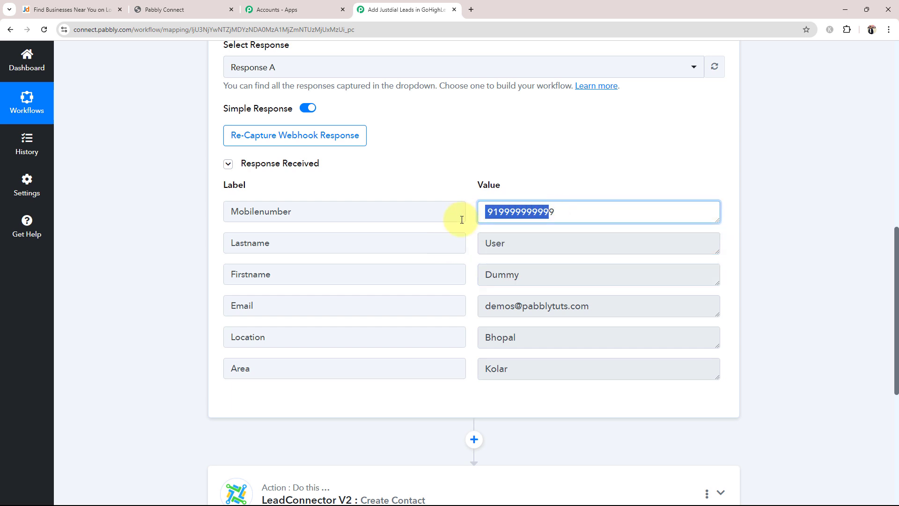
pyautogui.moveTo(654, 310); pyautogui.dragTo(399, 321)
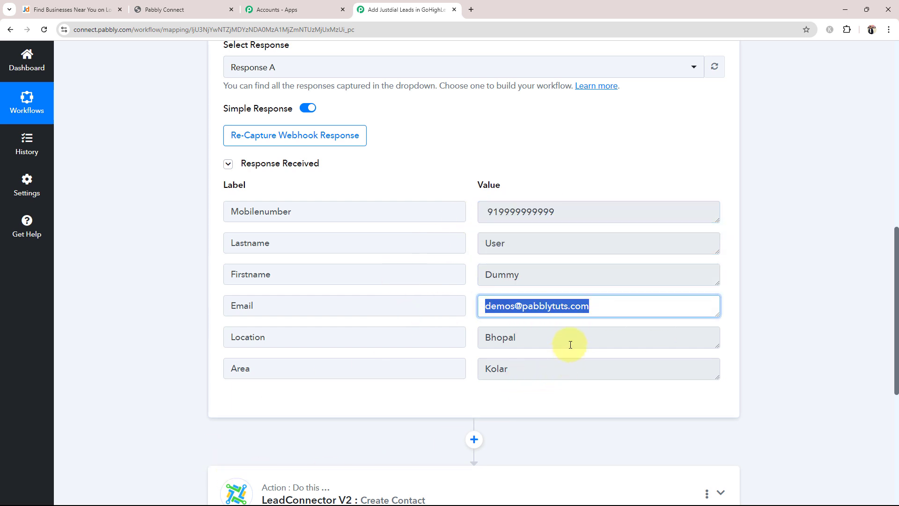
pyautogui.moveTo(575, 346); pyautogui.dragTo(453, 350)
pyautogui.moveTo(548, 368); pyautogui.dragTo(489, 373)
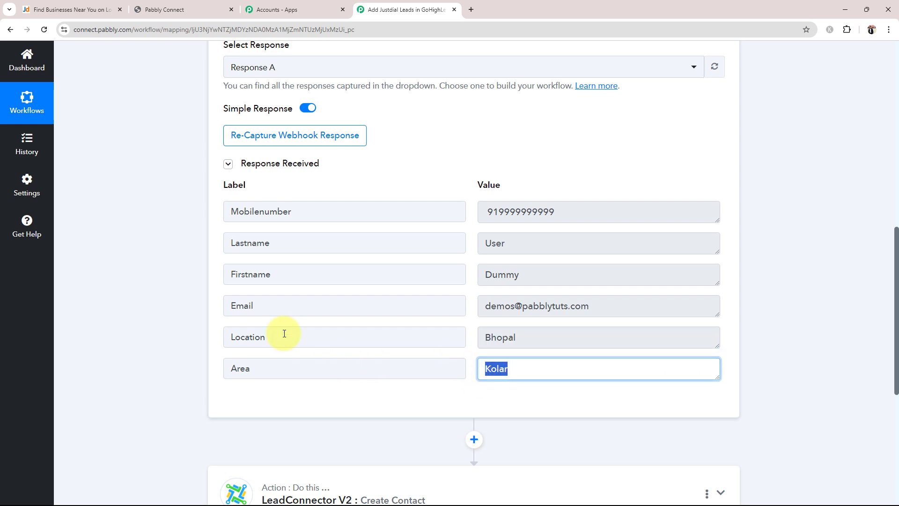
pyautogui.click(195, 314)
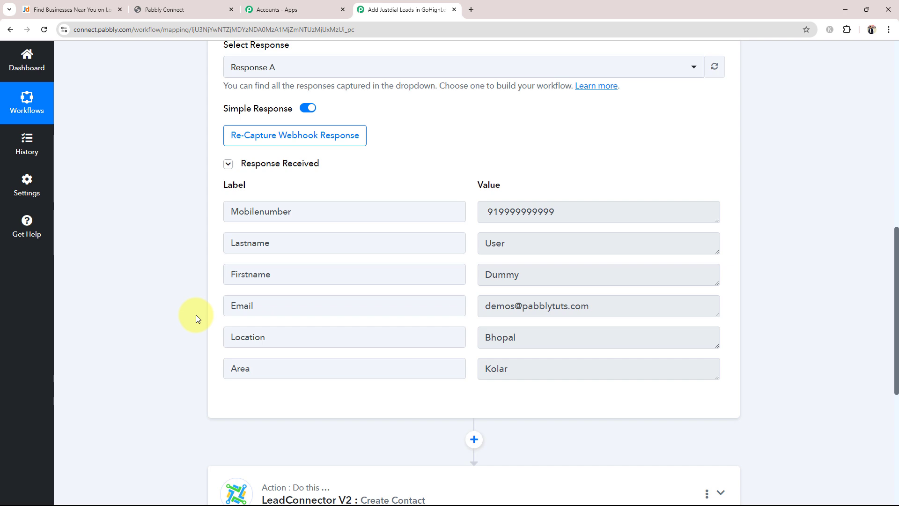
# Collapse the Justdial trigger and expand the LeadConnector V2 Create Contact action step
pyautogui.scroll(9, 175, 361)
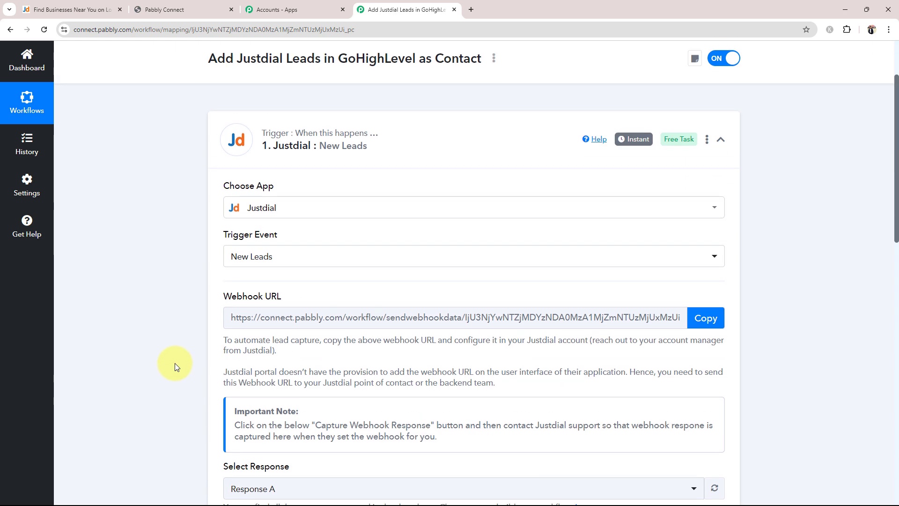
pyautogui.scroll(2, 175, 363)
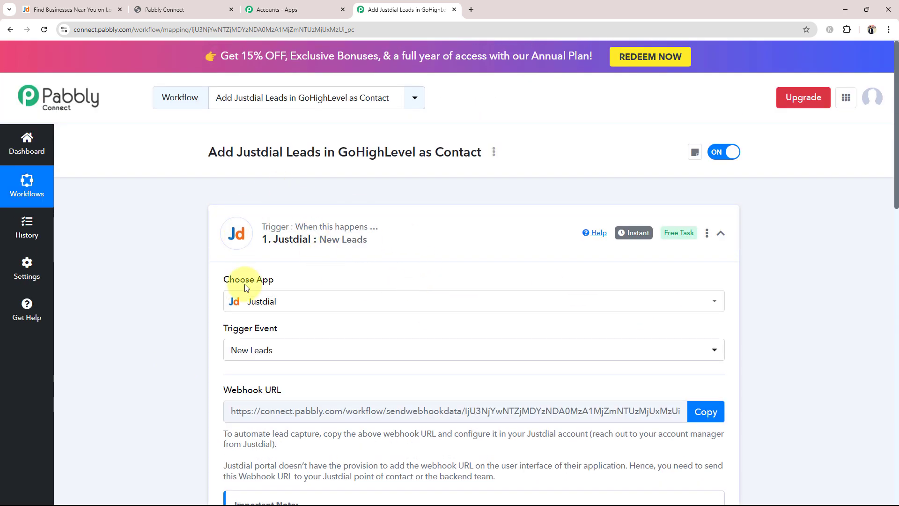
pyautogui.click(411, 252)
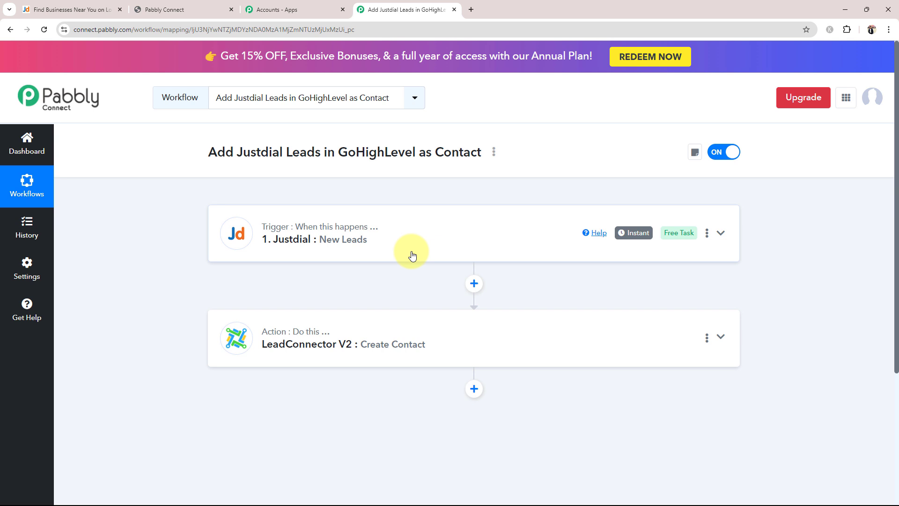
pyautogui.click(367, 341)
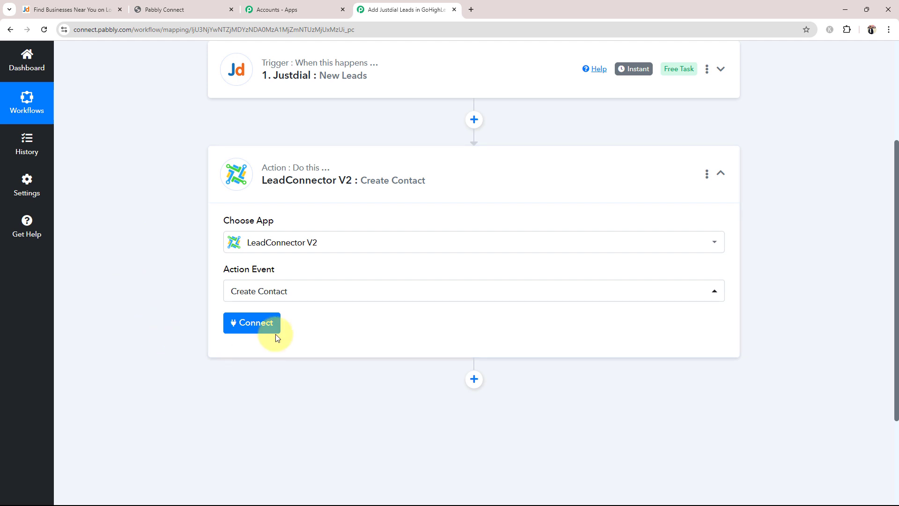
# Add a new LeadConnector V2 connection to the action and authorize it with the Pabbly Connect account
pyautogui.click(233, 331)
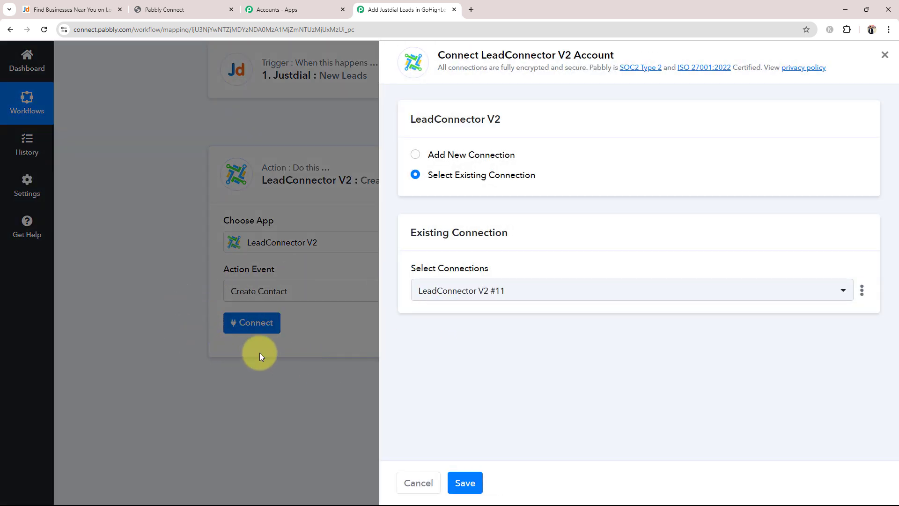
pyautogui.click(415, 155)
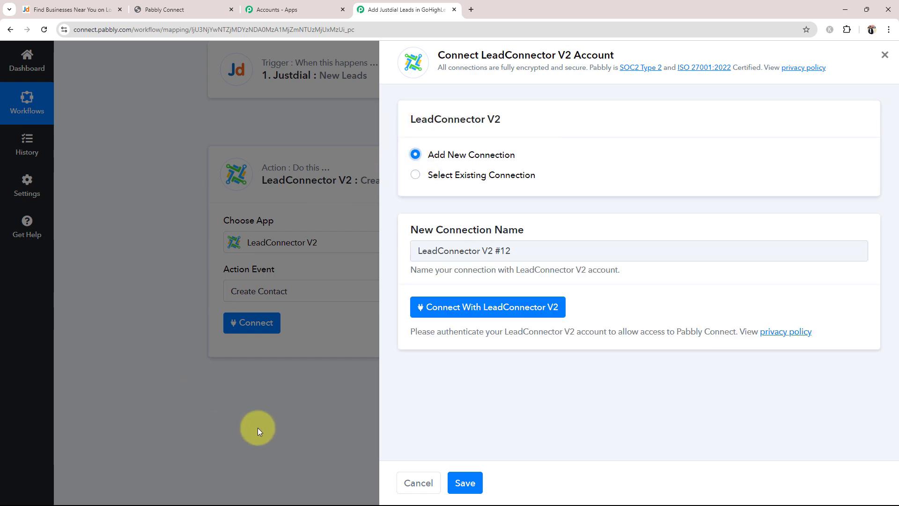
pyautogui.click(462, 311)
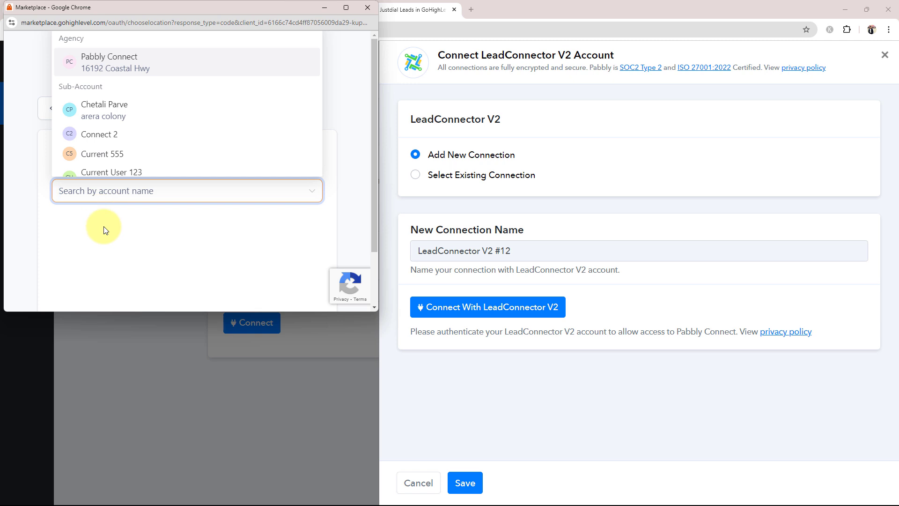
pyautogui.write('Pabbly')
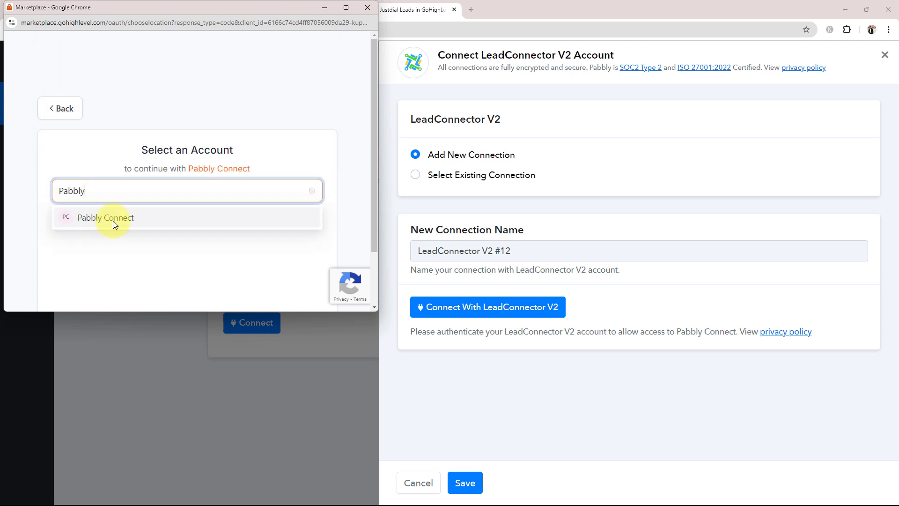
pyautogui.click(104, 224)
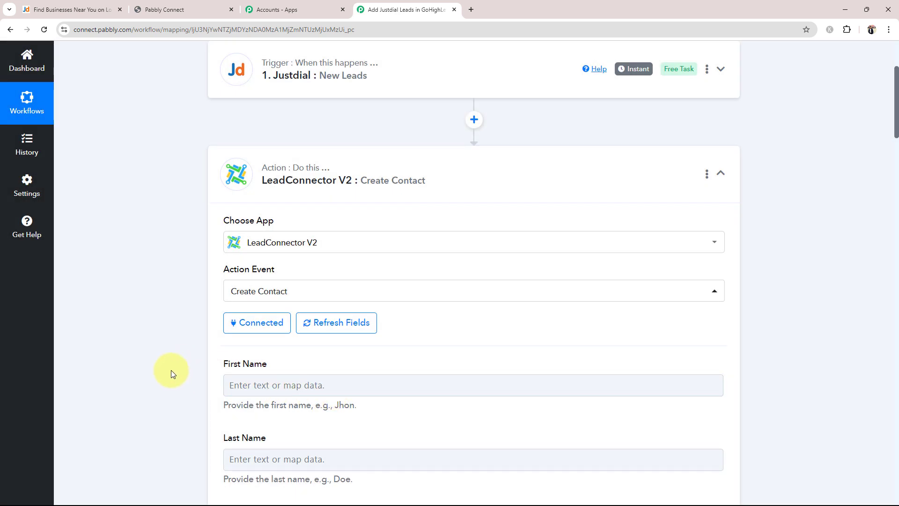
# Examine the Create Contact action's fields and check the account name on the GoHighLevel dashboard
pyautogui.scroll(-15, 171, 372)
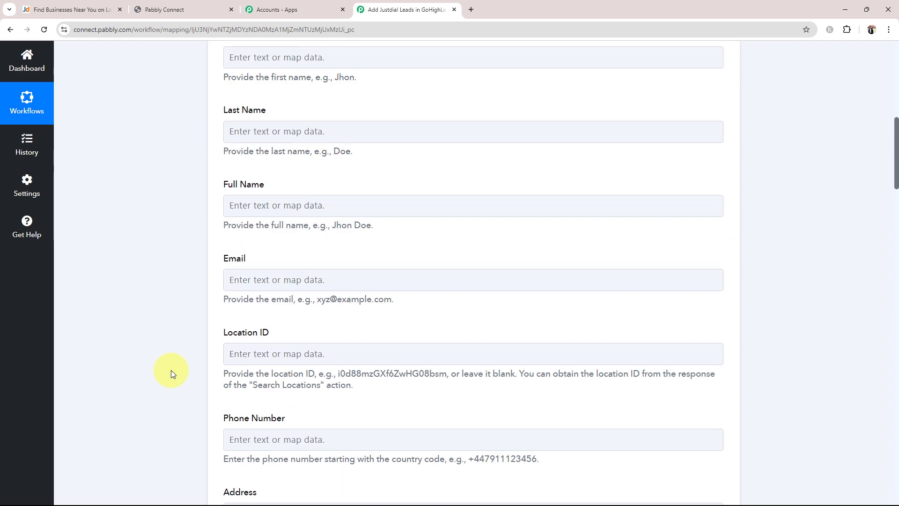
pyautogui.scroll(8, 175, 373)
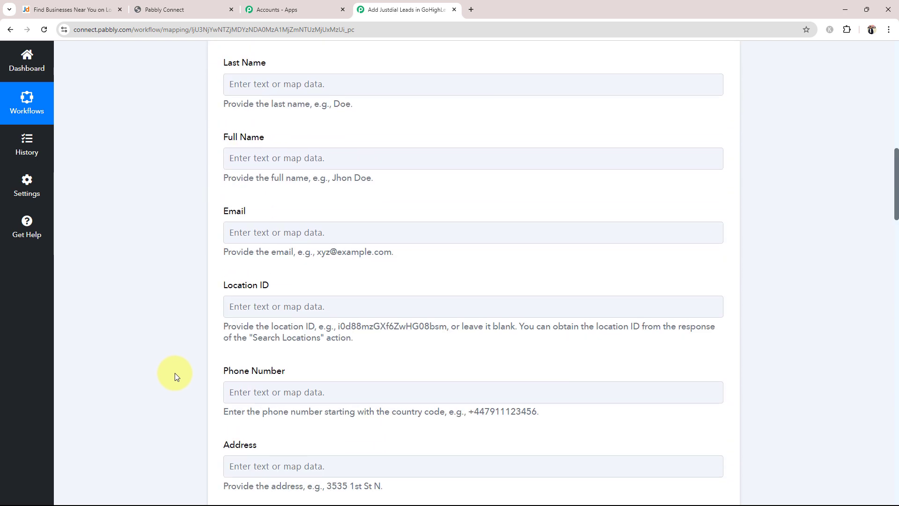
pyautogui.click(199, 8)
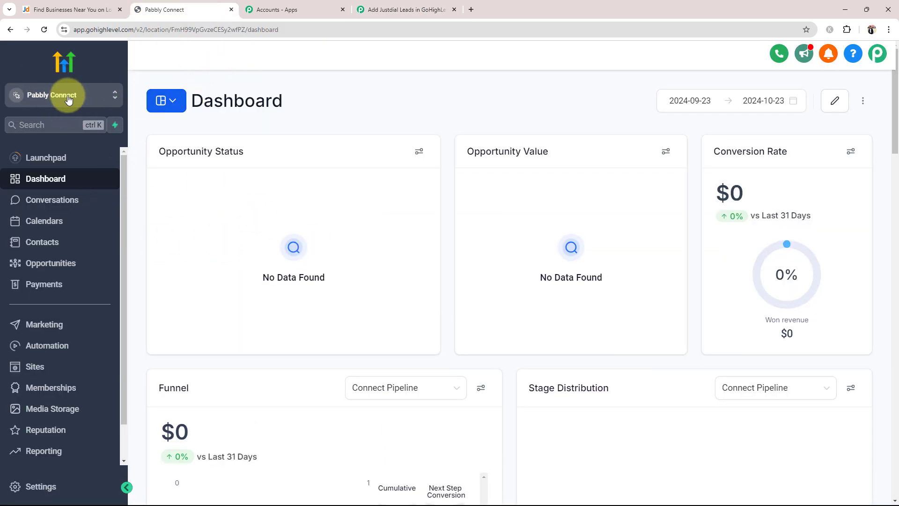
pyautogui.click(440, 5)
pyautogui.scroll(5, 174, 306)
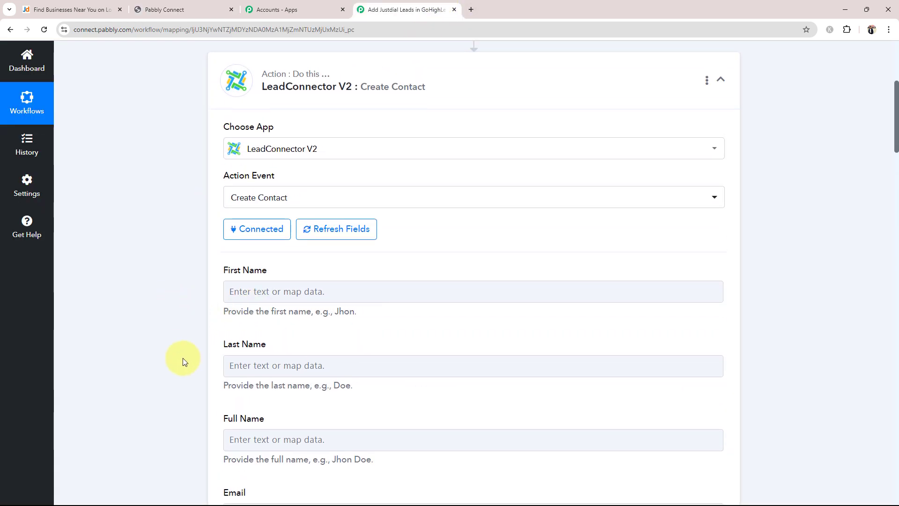
pyautogui.scroll(-10, 174, 355)
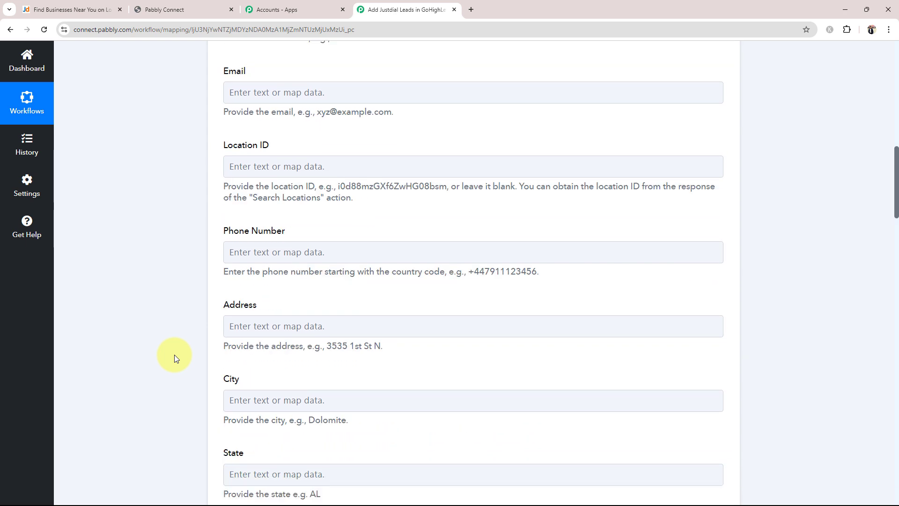
pyautogui.scroll(-3, 174, 355)
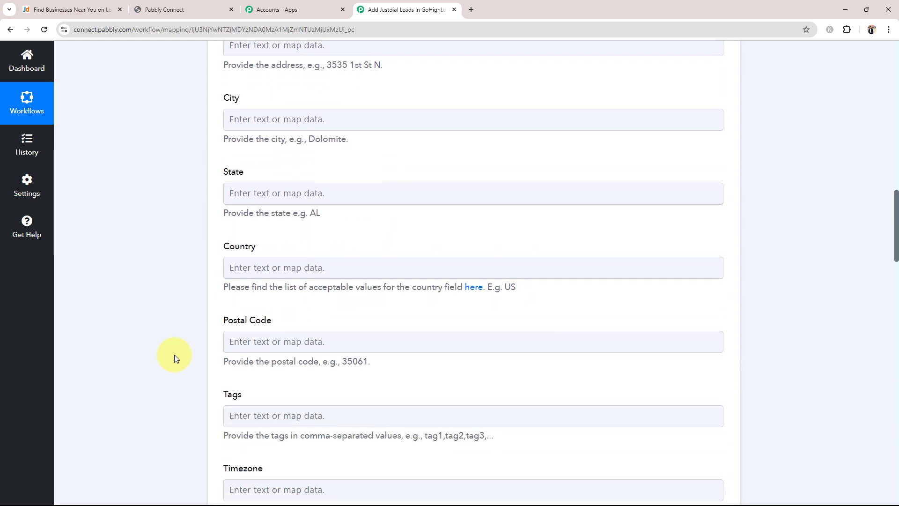
pyautogui.scroll(14, 174, 355)
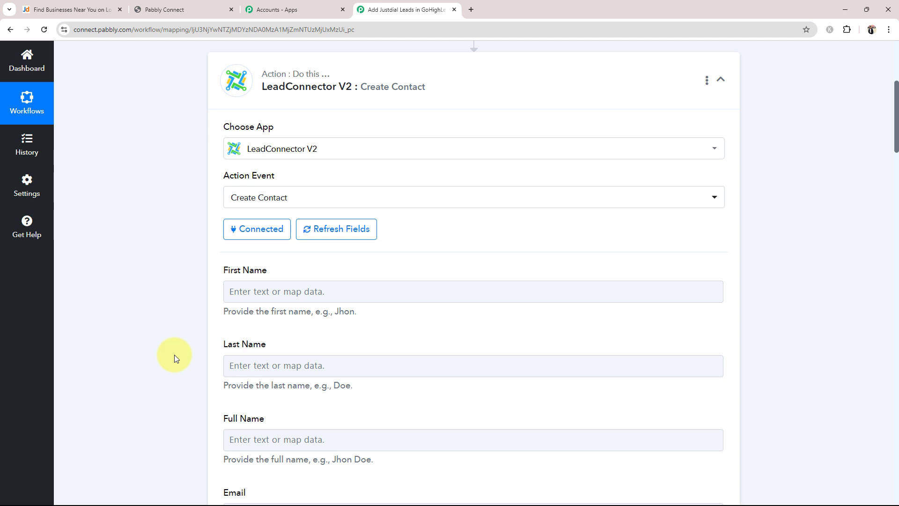
pyautogui.scroll(5, 174, 355)
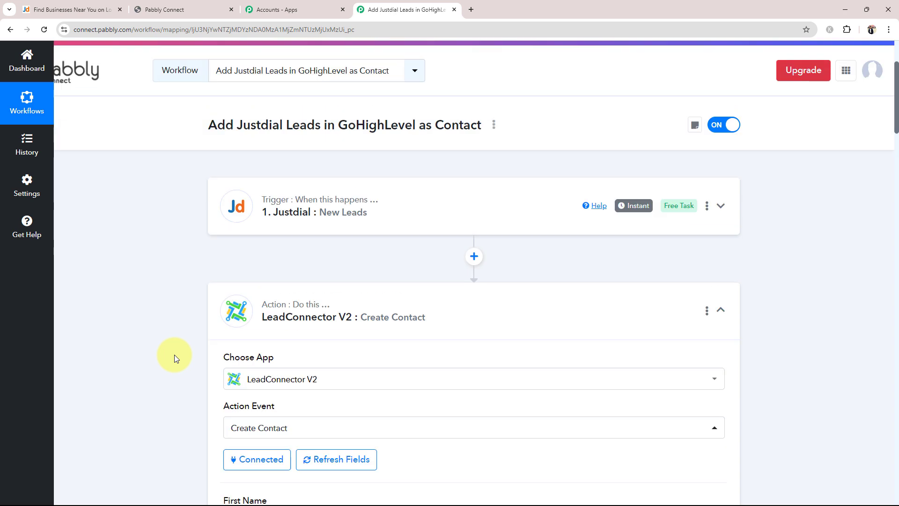
pyautogui.scroll(-5, 235, 333)
pyautogui.click(233, 336)
# Map the Create Contact action's First Name to the Firstname value from the Justdial New Leads trigger
pyautogui.scroll(-3, 233, 337)
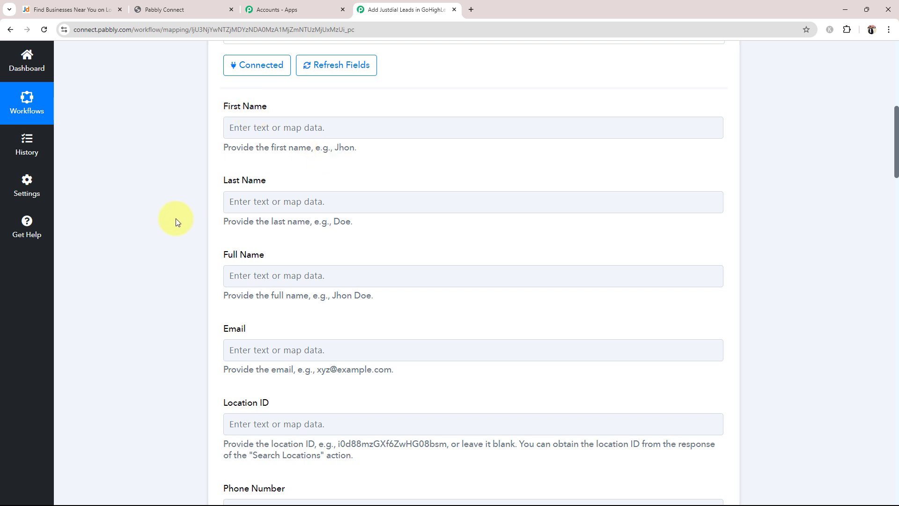
pyautogui.scroll(-1, 264, 109)
pyautogui.click(263, 80)
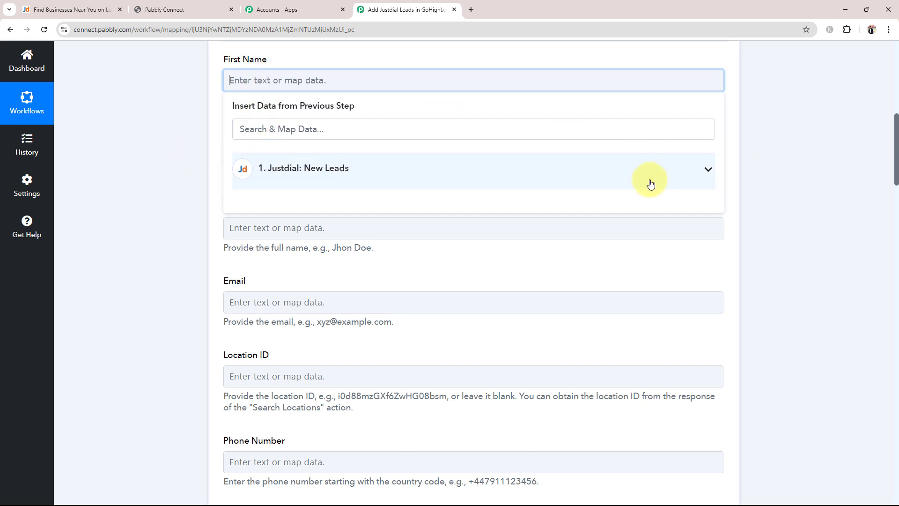
pyautogui.click(708, 170)
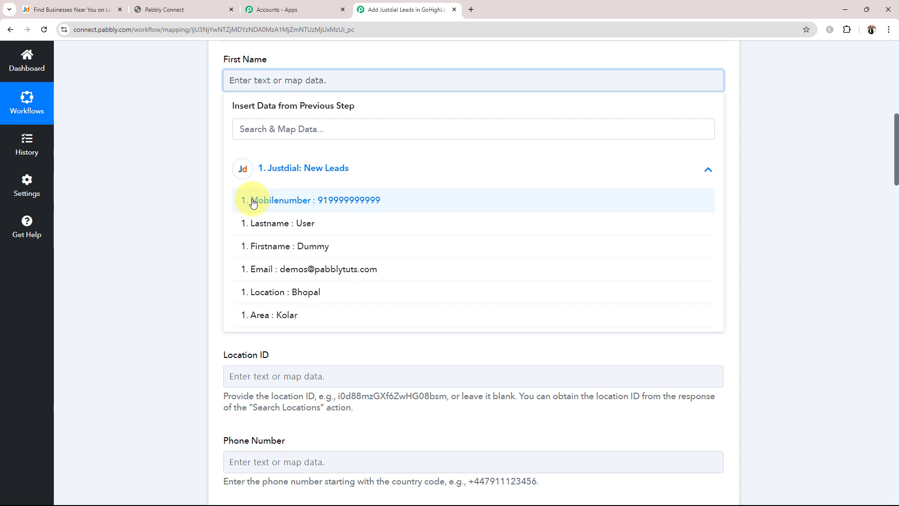
pyautogui.click(256, 245)
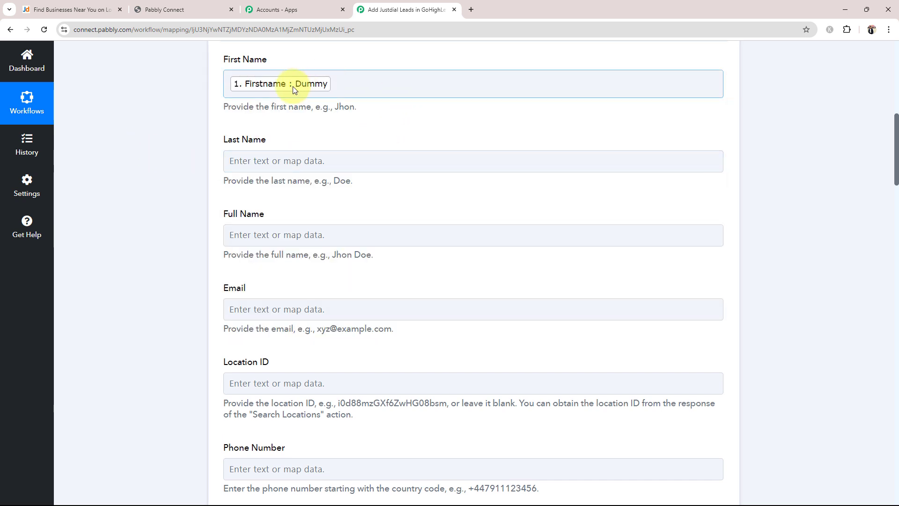
pyautogui.click(186, 166)
# Map the contact's Last Name to the Lastname value from the Justdial New Leads trigger
pyautogui.scroll(-1, 136, 223)
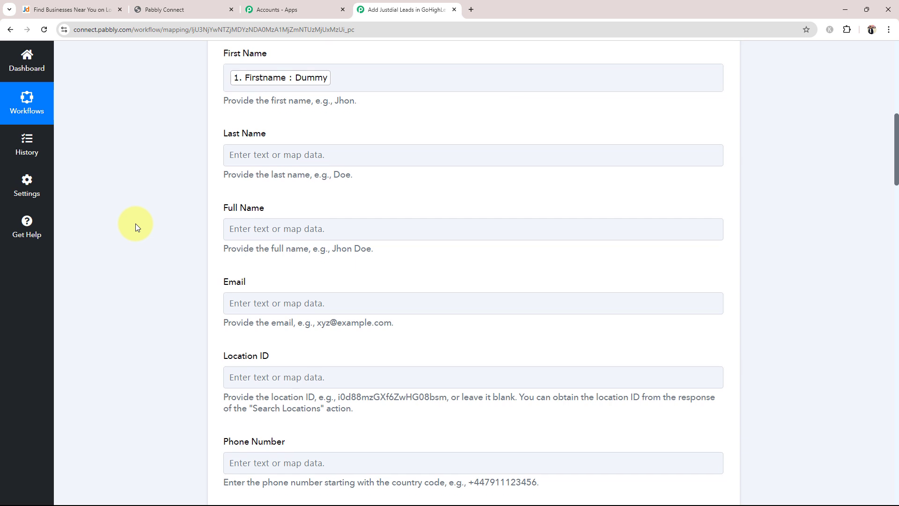
pyautogui.click(275, 114)
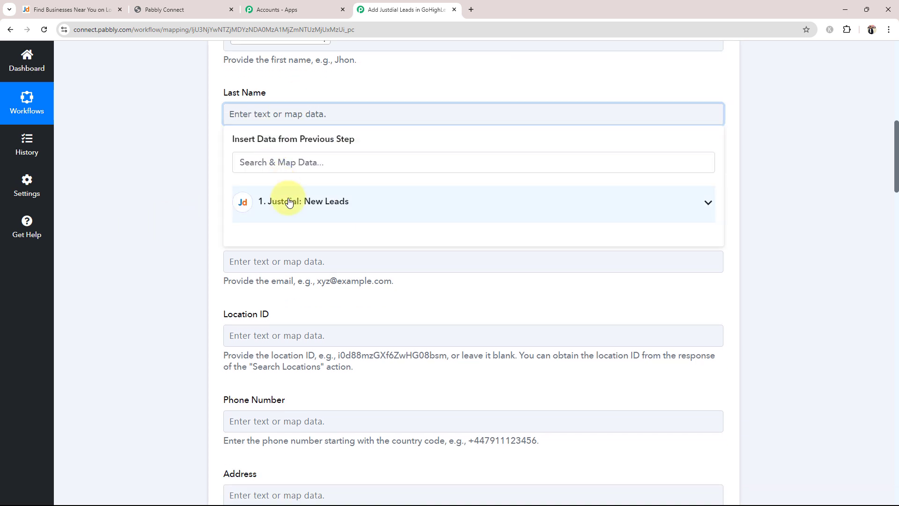
pyautogui.click(295, 206)
pyautogui.click(289, 255)
pyautogui.click(186, 179)
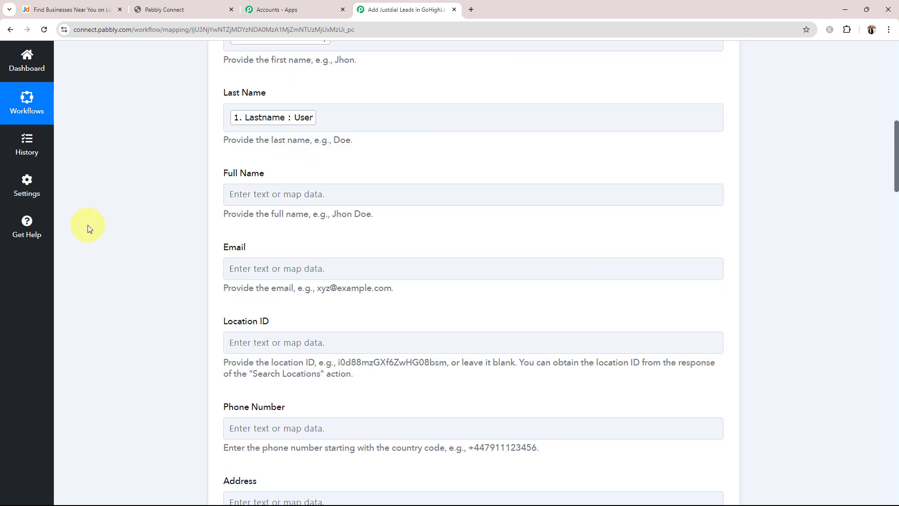
# Map the contact's Email to the Email value captured by the Justdial trigger, leaving Full Name blank
pyautogui.scroll(-2, 130, 223)
pyautogui.click(261, 174)
pyautogui.click(279, 262)
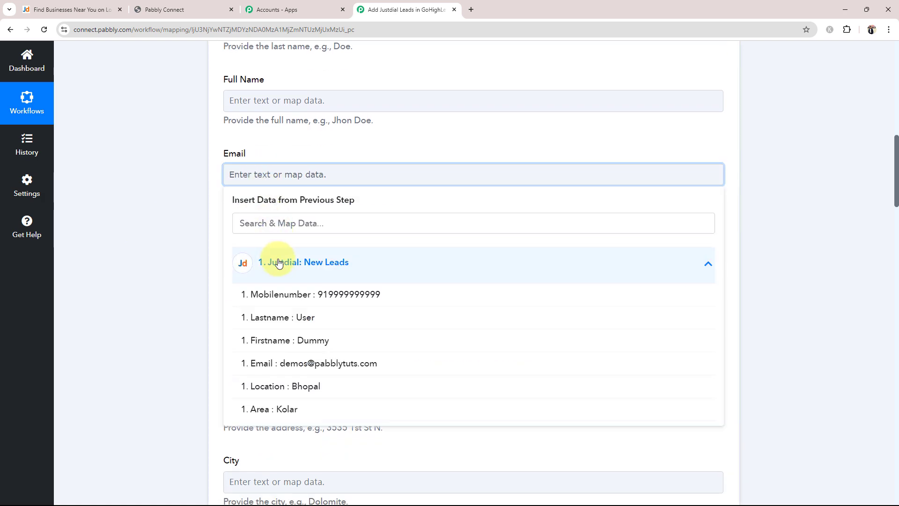
pyautogui.click(291, 363)
pyautogui.click(124, 229)
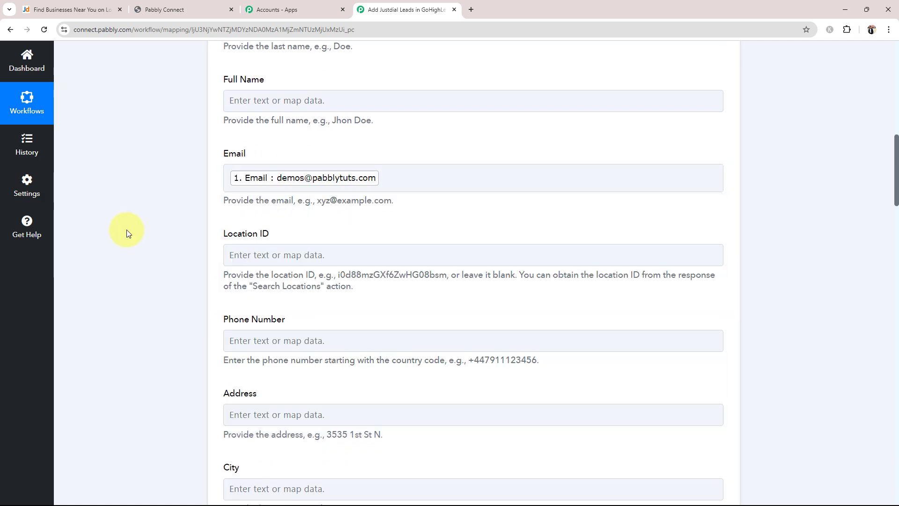
# Map the contact's Phone Number to the Mobilenumber value from the Justdial trigger, leaving Location ID blank
pyautogui.scroll(-4, 127, 230)
pyautogui.click(281, 240)
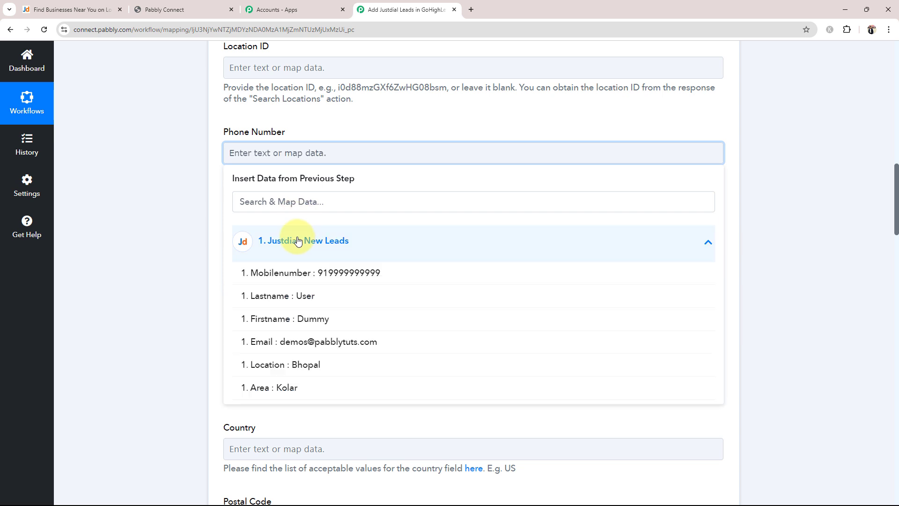
pyautogui.click(297, 278)
pyautogui.click(156, 242)
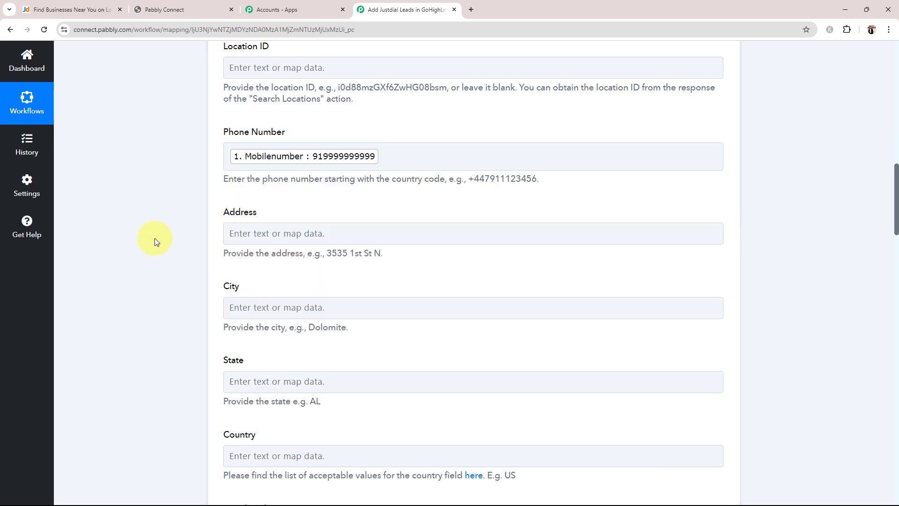
# Map the contact's City to the Location value captured by the Justdial New Leads trigger
pyautogui.scroll(-3, 155, 242)
pyautogui.click(241, 167)
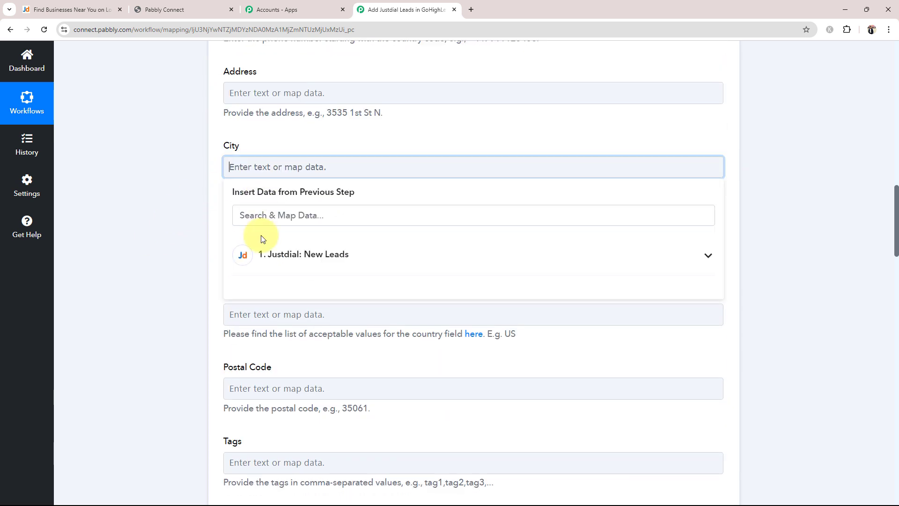
pyautogui.click(317, 167)
pyautogui.click(307, 253)
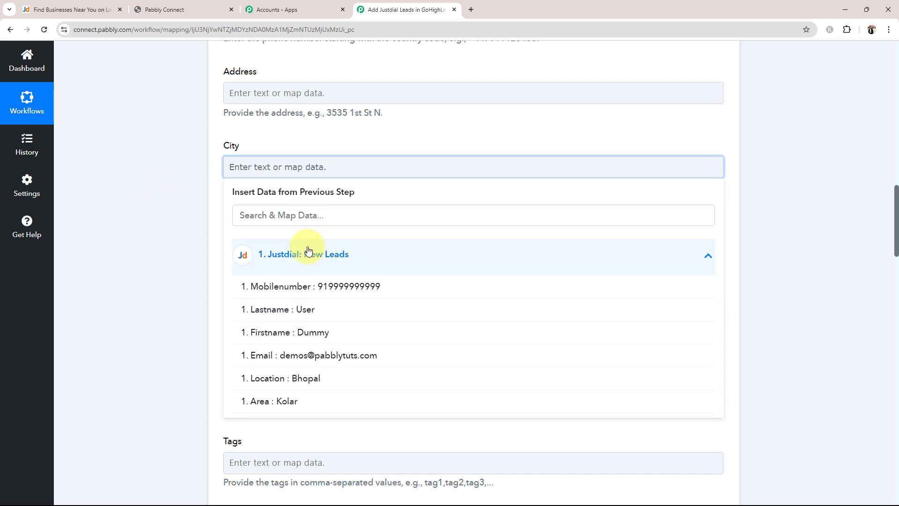
pyautogui.click(301, 380)
pyautogui.click(215, 301)
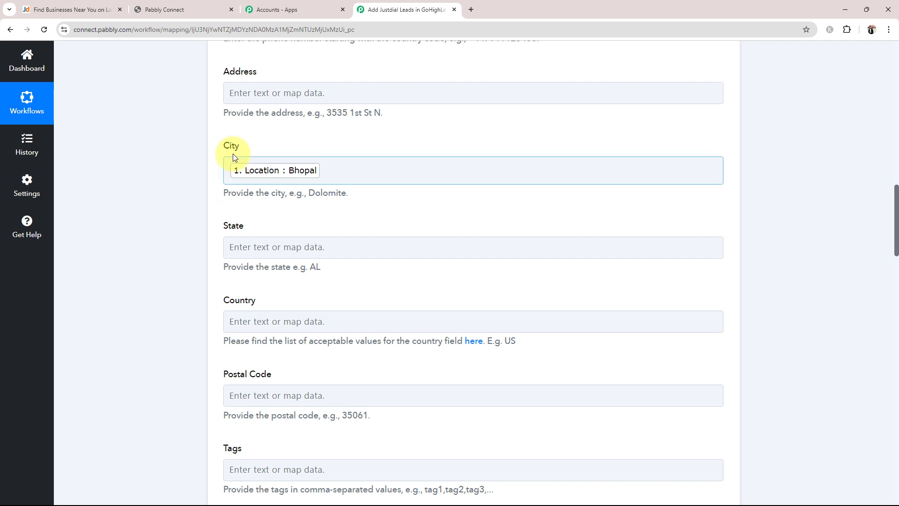
# Map the contact's Address to the Area value captured by the Justdial New Leads trigger
pyautogui.click(237, 92)
pyautogui.click(256, 179)
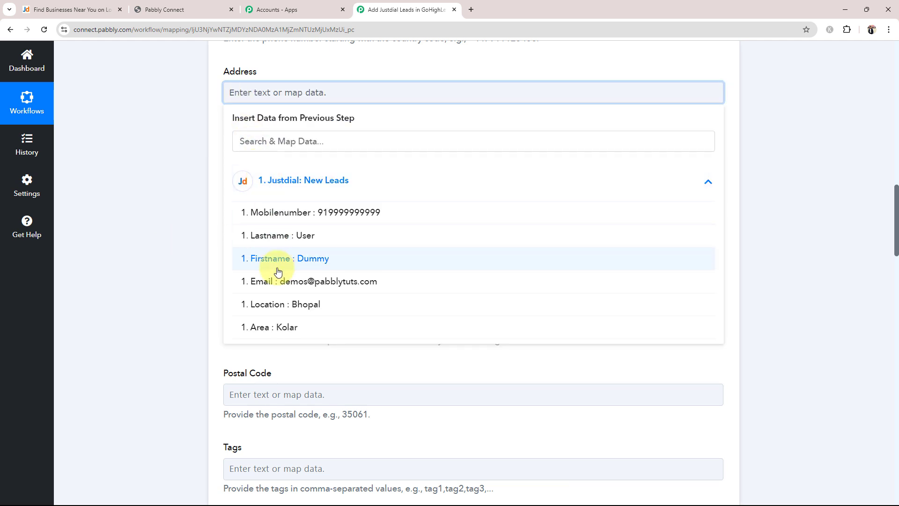
pyautogui.click(287, 328)
pyautogui.click(187, 220)
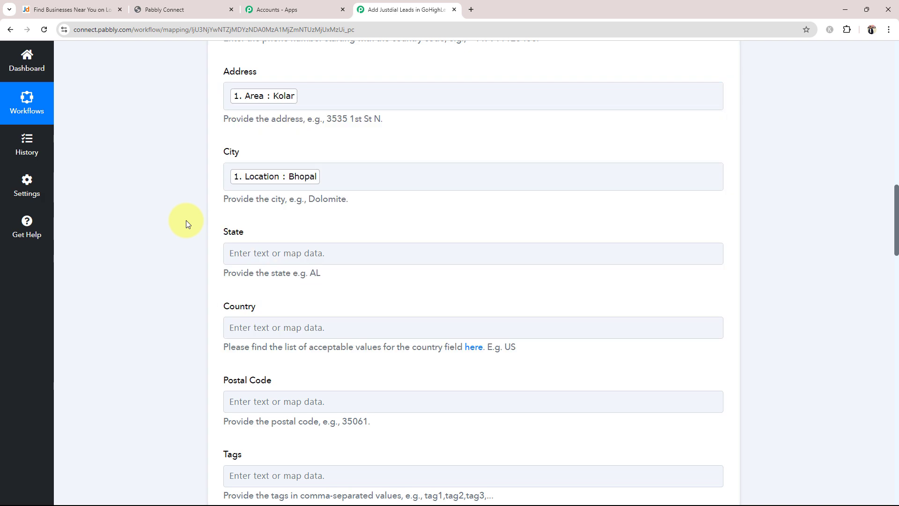
# Examine the Create Contact action's remaining optional fields, review the mapped ones and check the GoHighLevel account
pyautogui.scroll(-10, 178, 184)
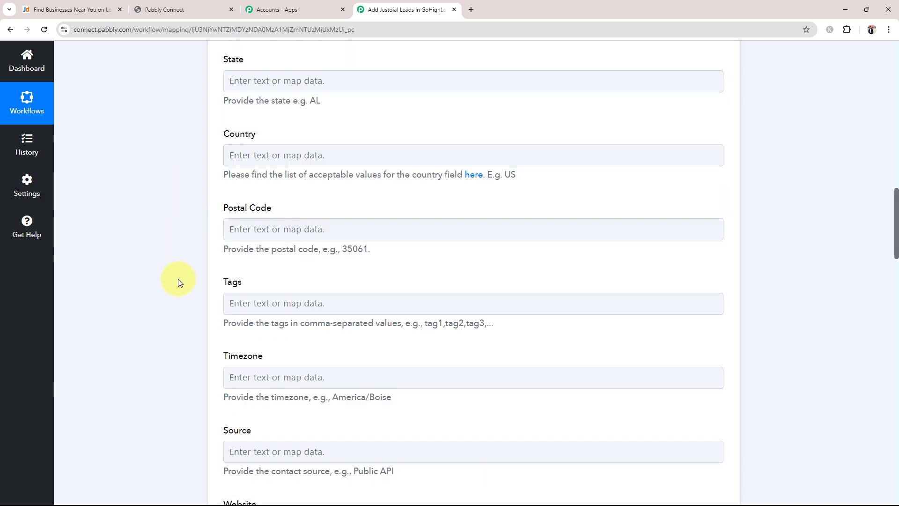
pyautogui.scroll(-3, 202, 295)
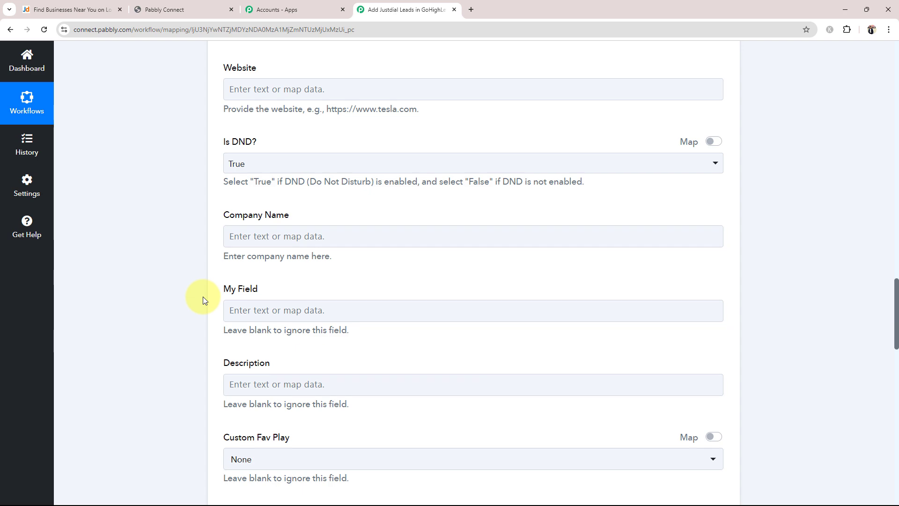
pyautogui.scroll(-10, 203, 300)
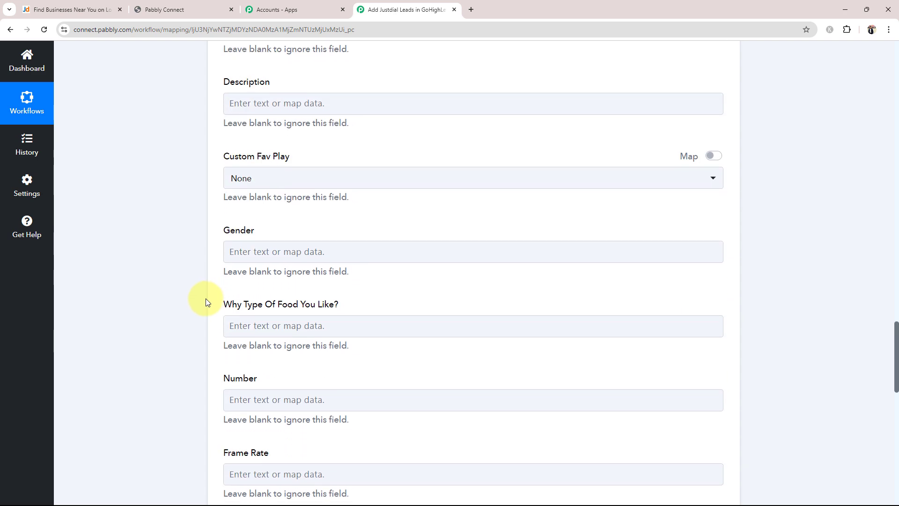
pyautogui.scroll(-7, 206, 302)
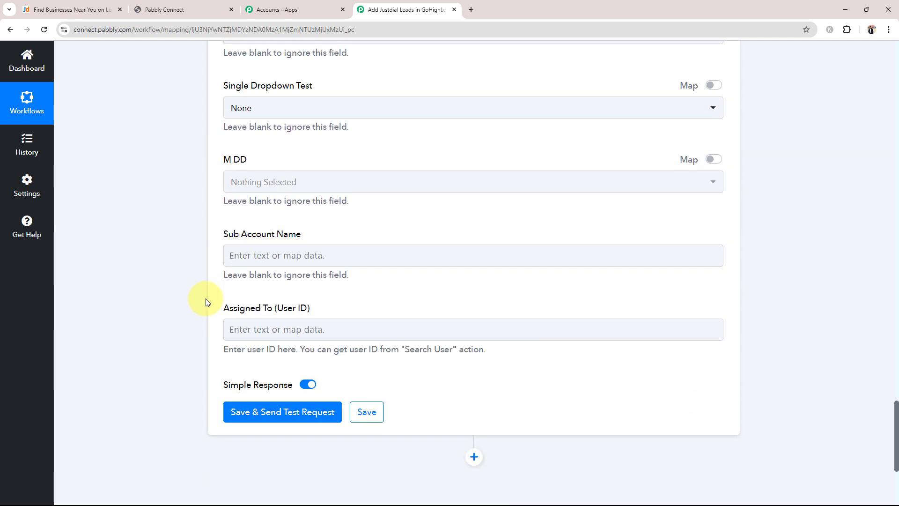
pyautogui.scroll(20, 206, 299)
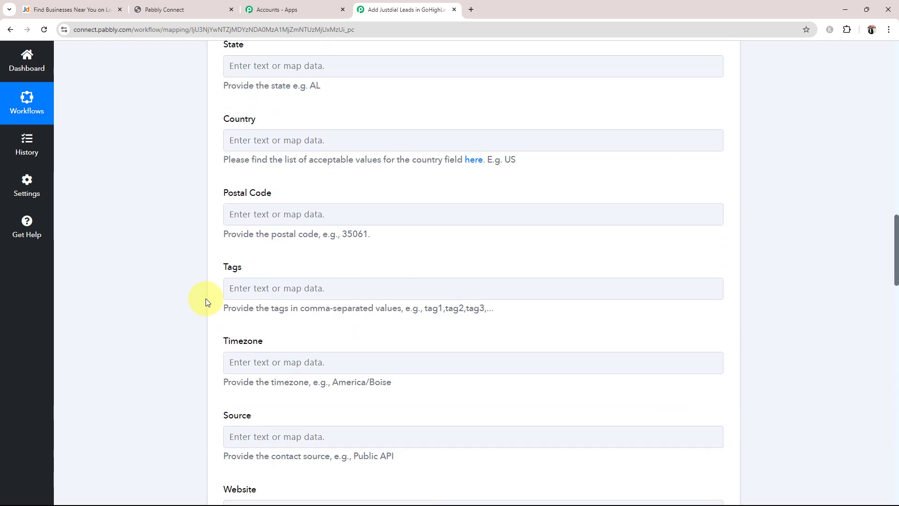
pyautogui.scroll(13, 206, 299)
pyautogui.scroll(3, 361, 285)
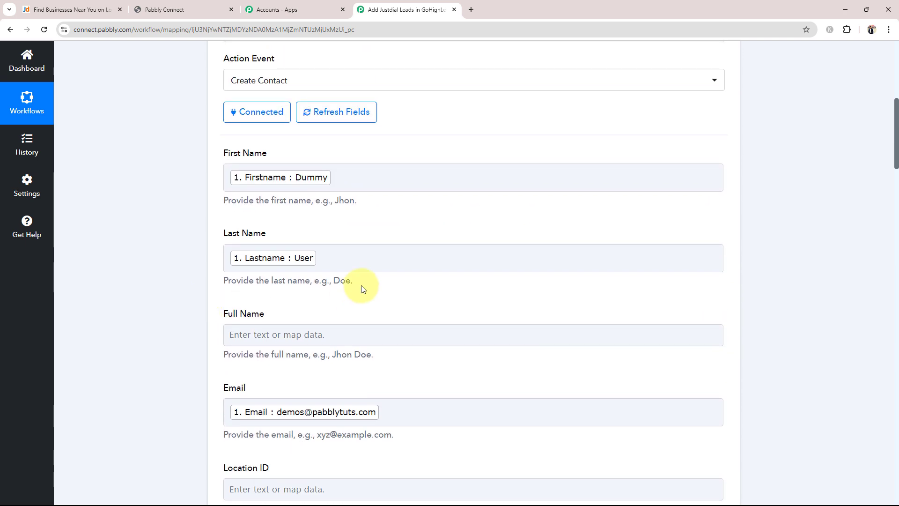
pyautogui.scroll(-3, 201, 296)
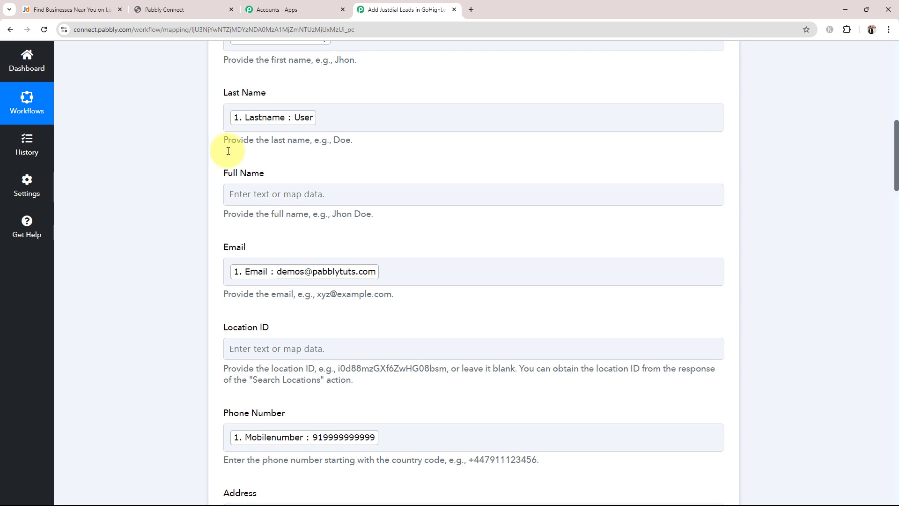
pyautogui.click(161, 9)
pyautogui.click(416, 6)
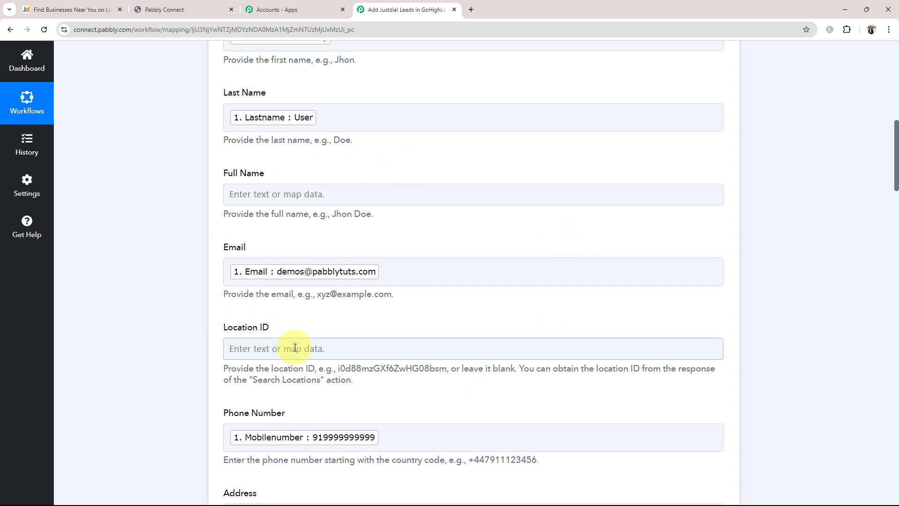
pyautogui.click(408, 274)
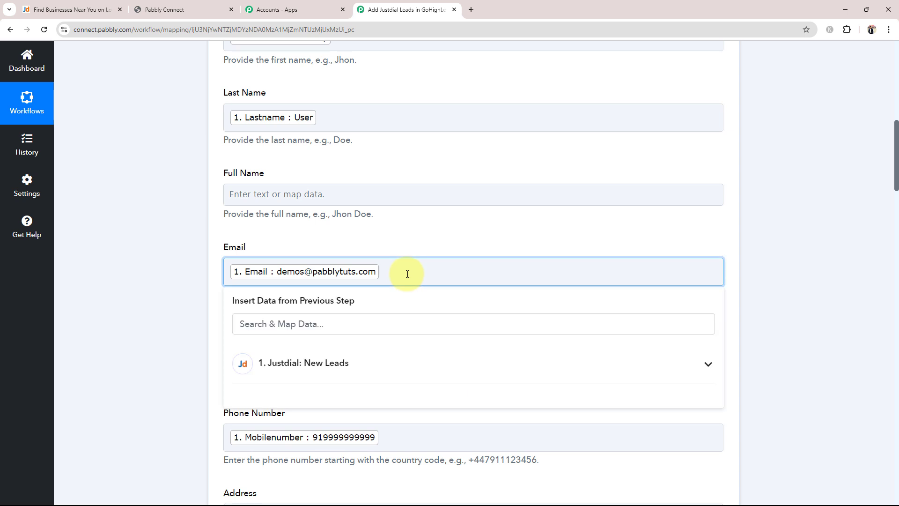
pyautogui.write('Demo')
pyautogui.press('BackSpace')
pyautogui.press('BackSpace')
pyautogui.press('BackSpace')
pyautogui.press('BackSpace')
pyautogui.click(193, 289)
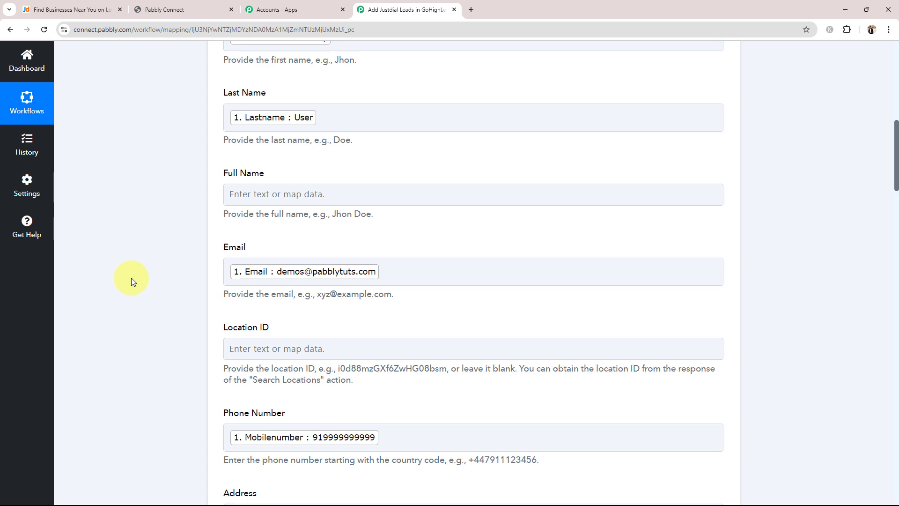
# Save the Create Contact action with its mapped fields and send a test request
pyautogui.scroll(-10, 131, 277)
pyautogui.scroll(-20, 136, 268)
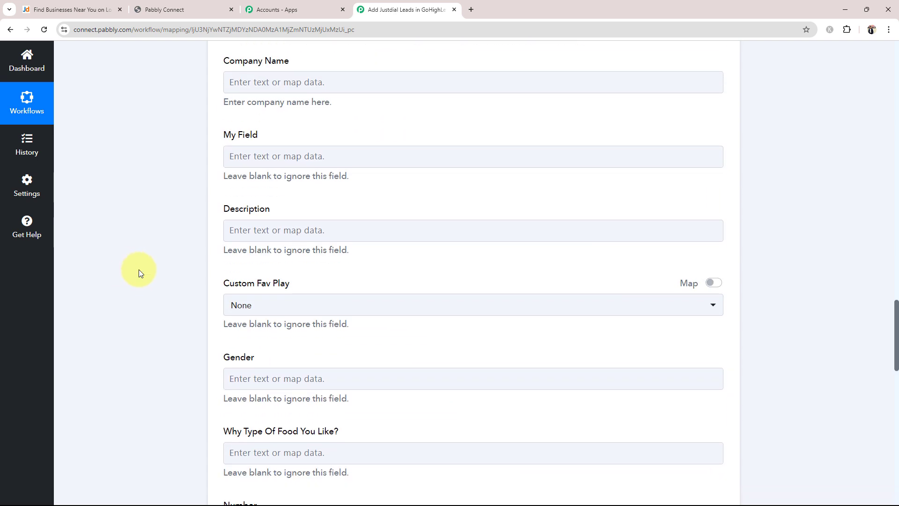
pyautogui.click(260, 412)
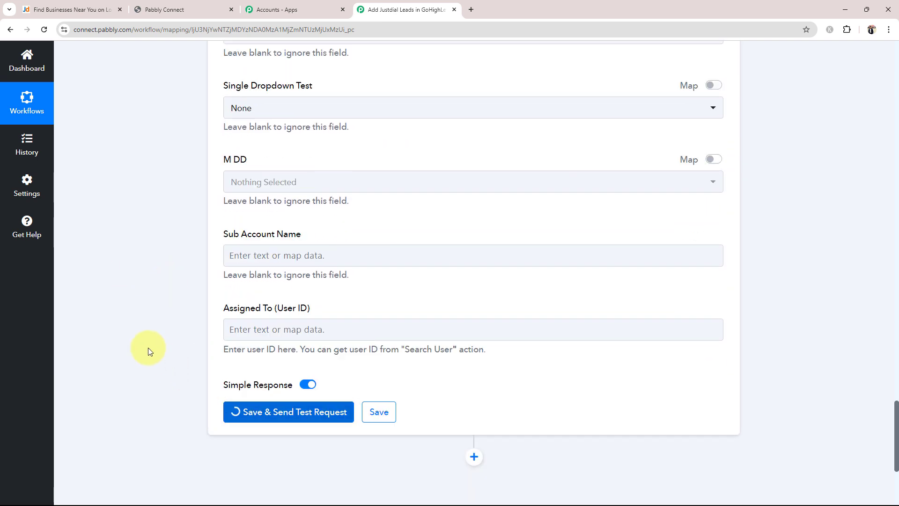
# Examine the contact details in the test response and check the new contact among GoHighLevel's Contacts
pyautogui.scroll(-3, 153, 356)
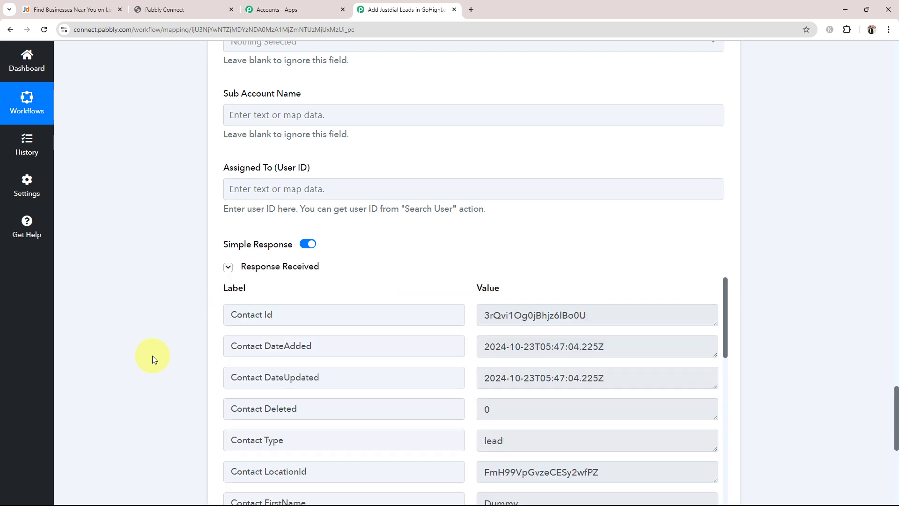
pyautogui.scroll(-4, 153, 355)
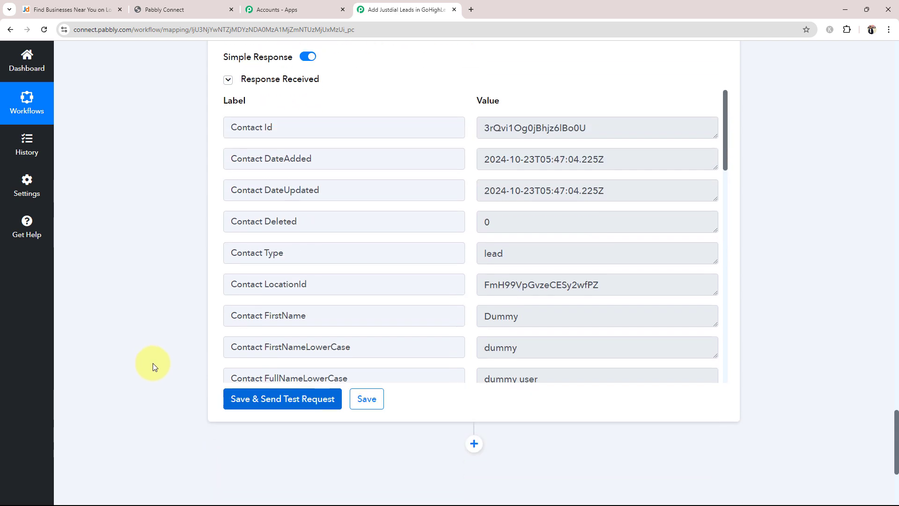
pyautogui.moveTo(653, 323); pyautogui.dragTo(476, 327)
pyautogui.scroll(-4, 487, 326)
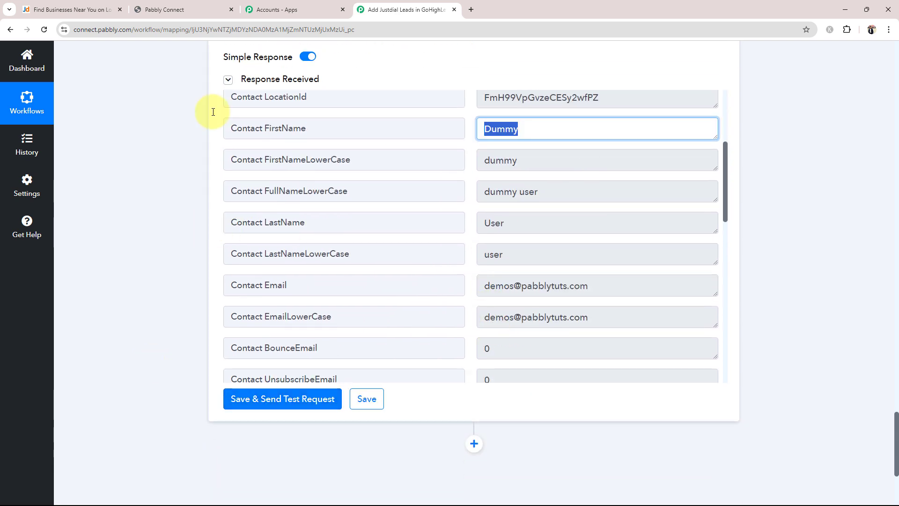
pyautogui.click(154, 8)
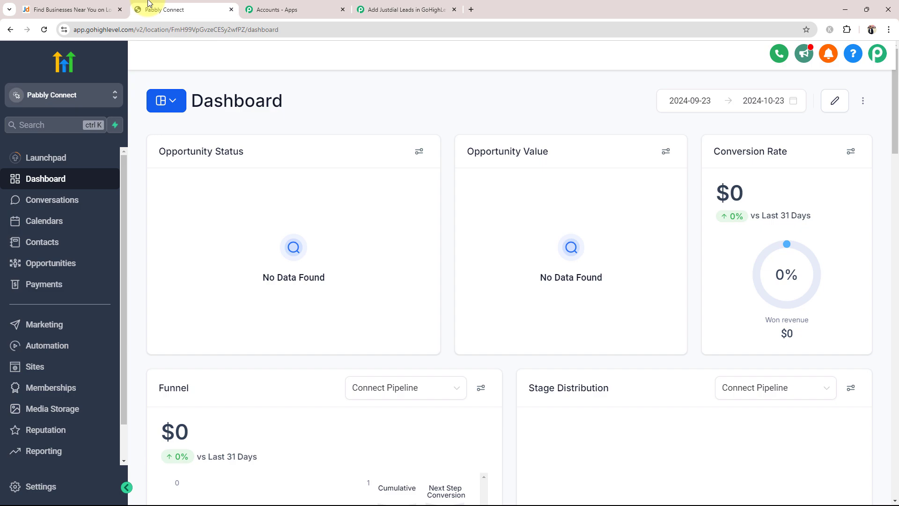
pyautogui.click(28, 241)
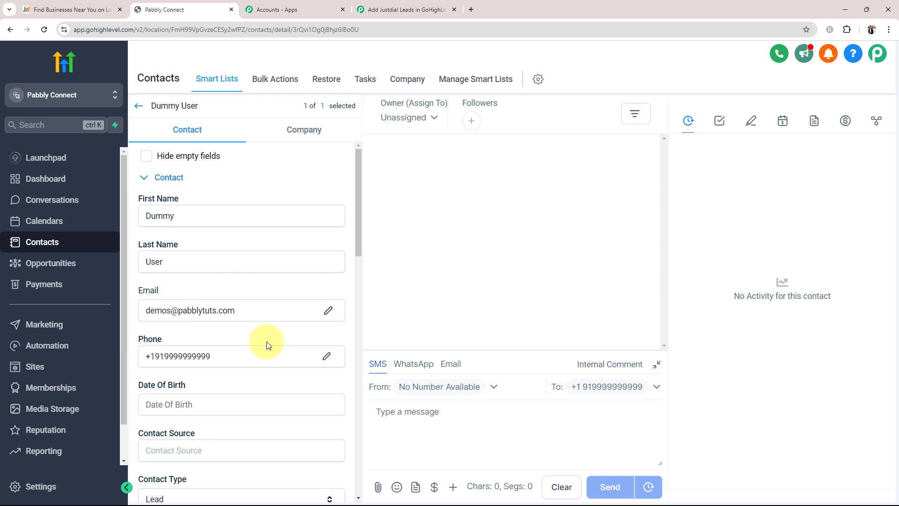
# Return to the Pabbly Connect workflow and collapse the LeadConnector V2 Create Contact action step
pyautogui.click(402, 9)
pyautogui.click(475, 427)
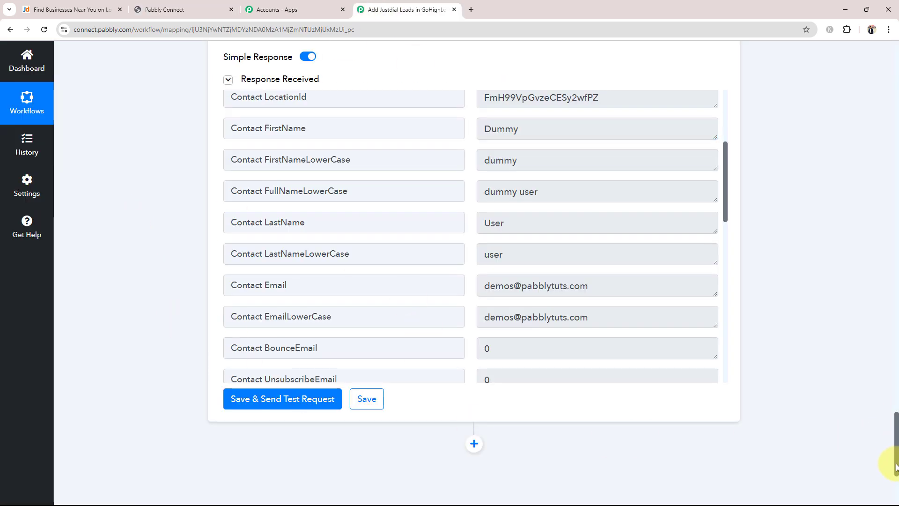
pyautogui.moveTo(896, 430); pyautogui.dragTo(895, 56)
pyautogui.click(490, 266)
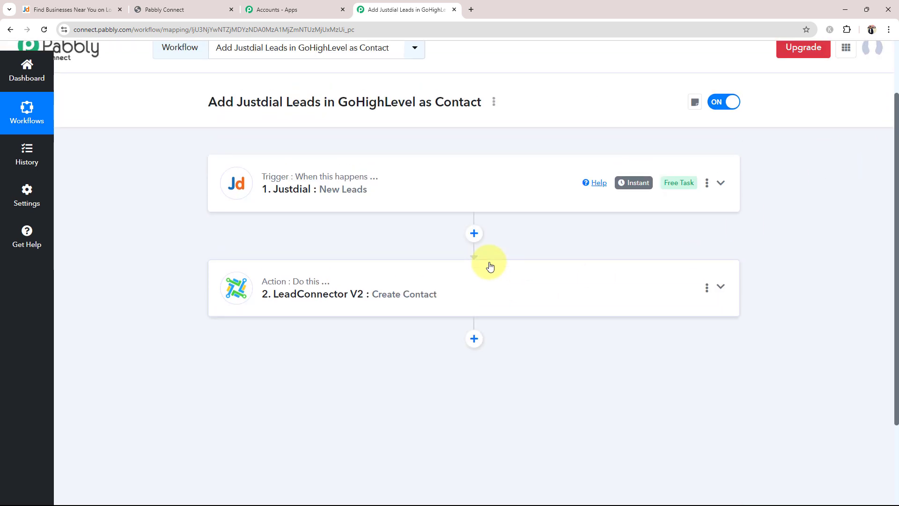